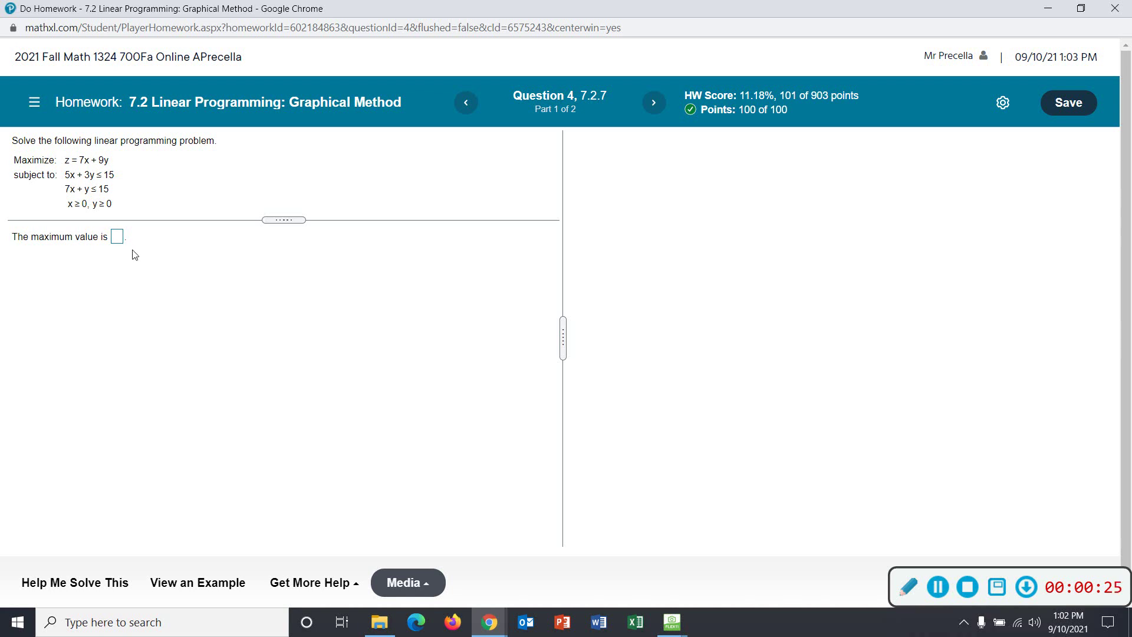
Step through the similar worked example, from graphing 5x + 8y = 40 to its final answer, then close it
{"action": "left_click", "coordinate": [200, 582]}
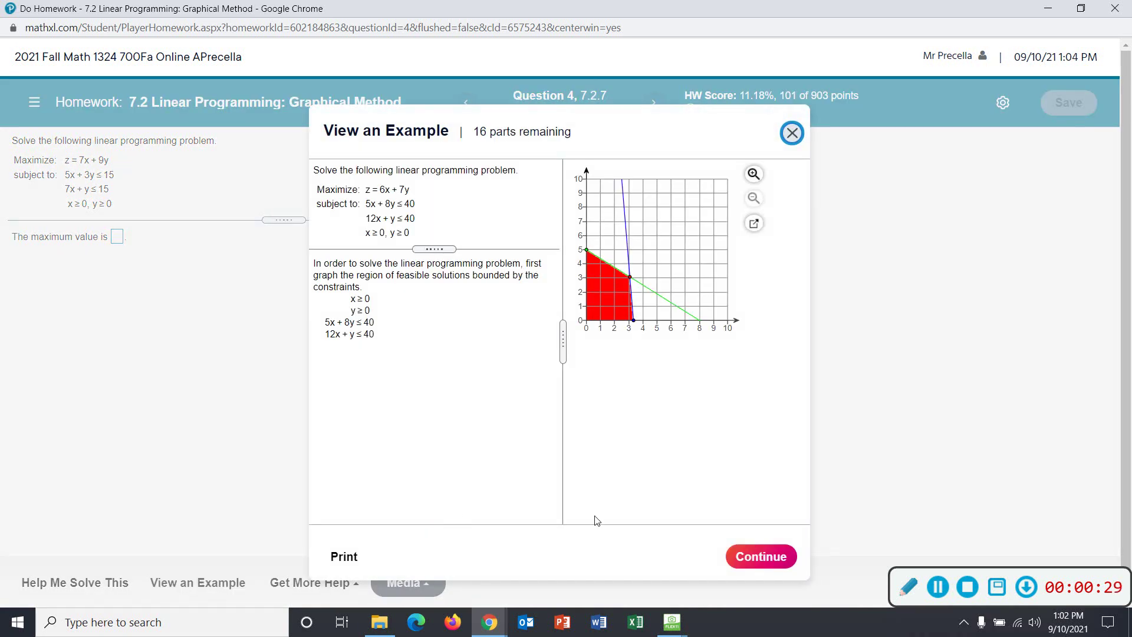
{"action": "left_click", "coordinate": [764, 556]}
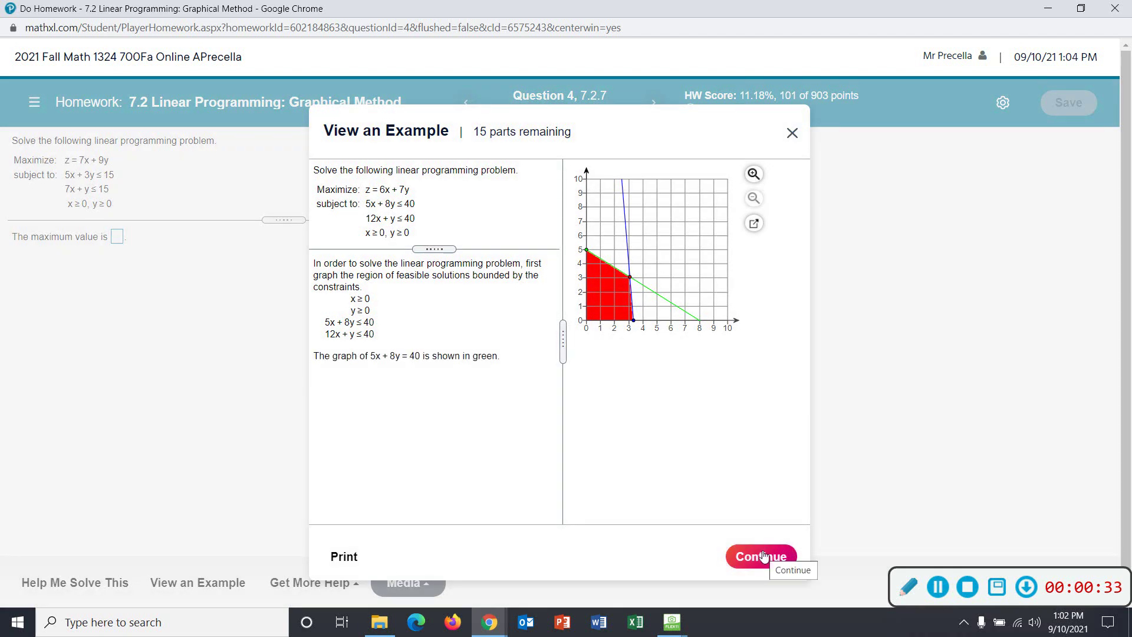
{"action": "left_click", "coordinate": [764, 556]}
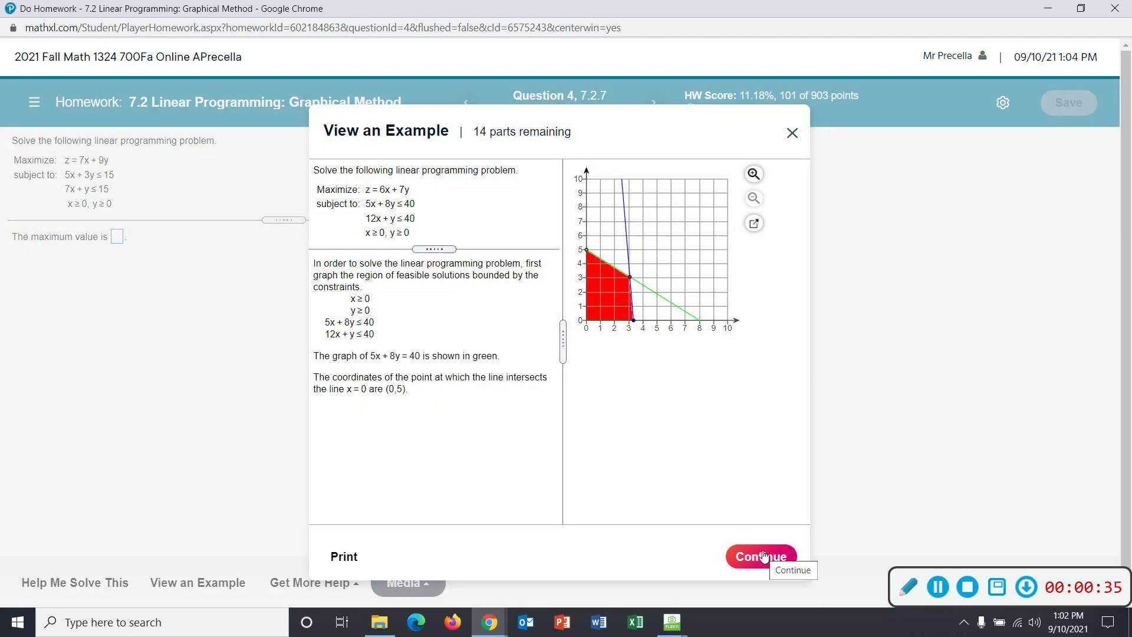
{"action": "left_click", "coordinate": [764, 556]}
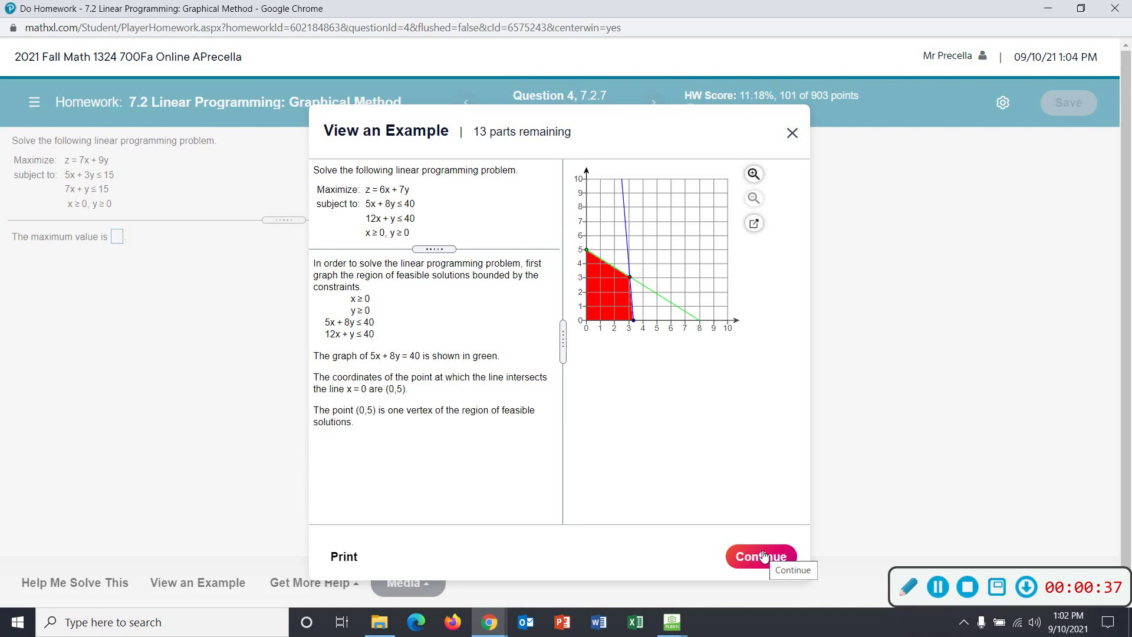
{"action": "left_click", "coordinate": [764, 556]}
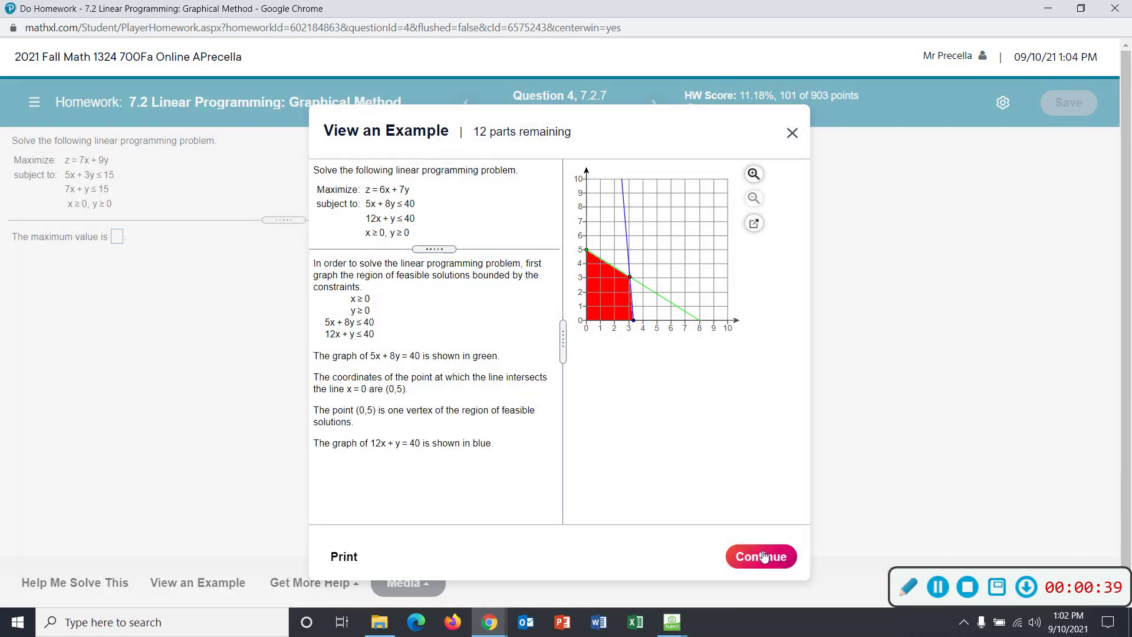
{"action": "left_click", "coordinate": [765, 556]}
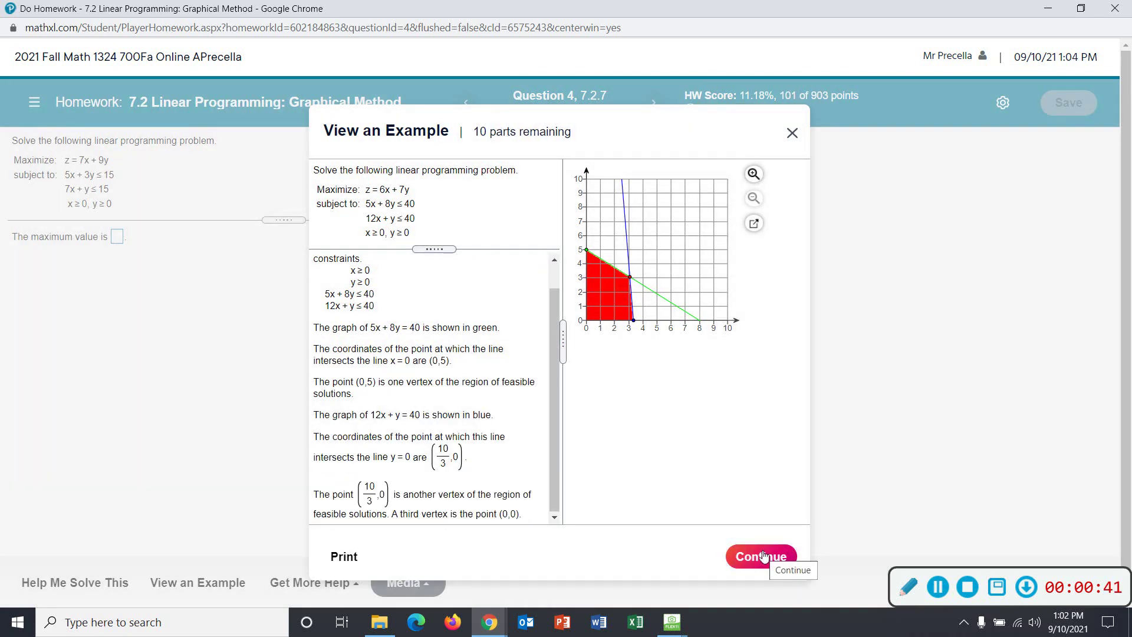
{"action": "left_click", "coordinate": [765, 555]}
{"action": "left_click", "coordinate": [764, 556]}
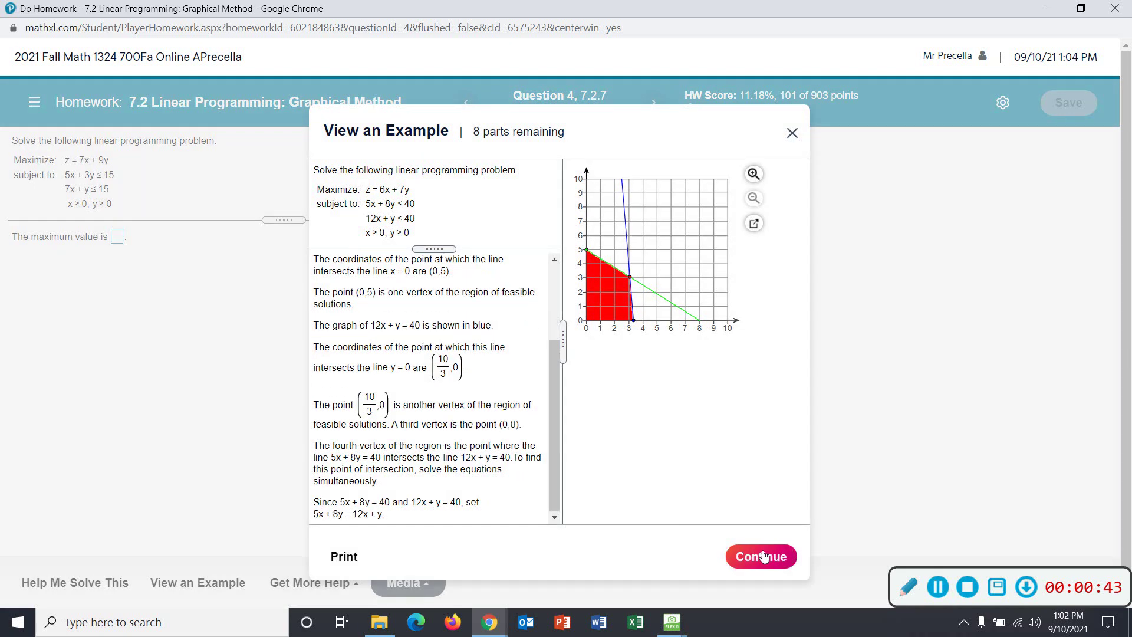
{"action": "left_click", "coordinate": [764, 557]}
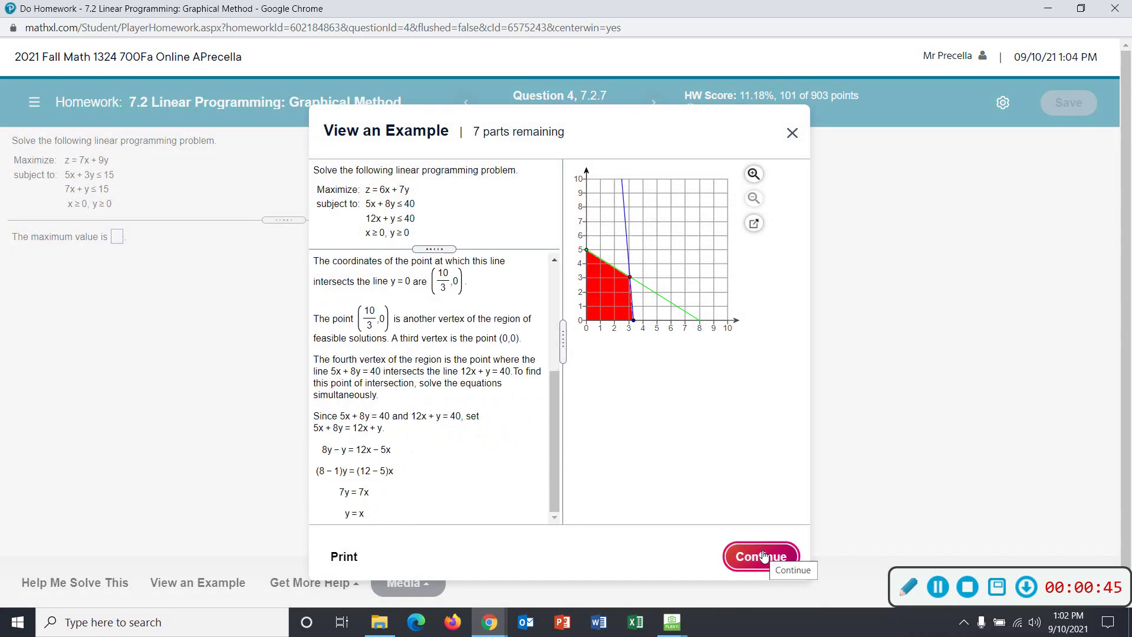
{"action": "left_click", "coordinate": [765, 556]}
{"action": "left_click", "coordinate": [764, 557]}
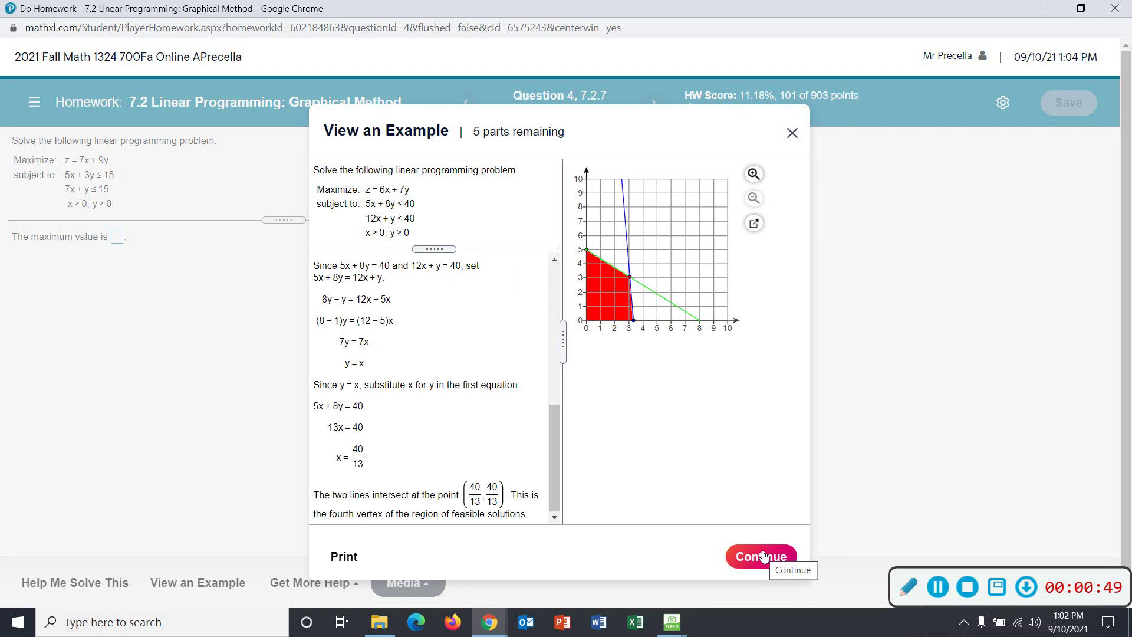
{"action": "left_click", "coordinate": [764, 556]}
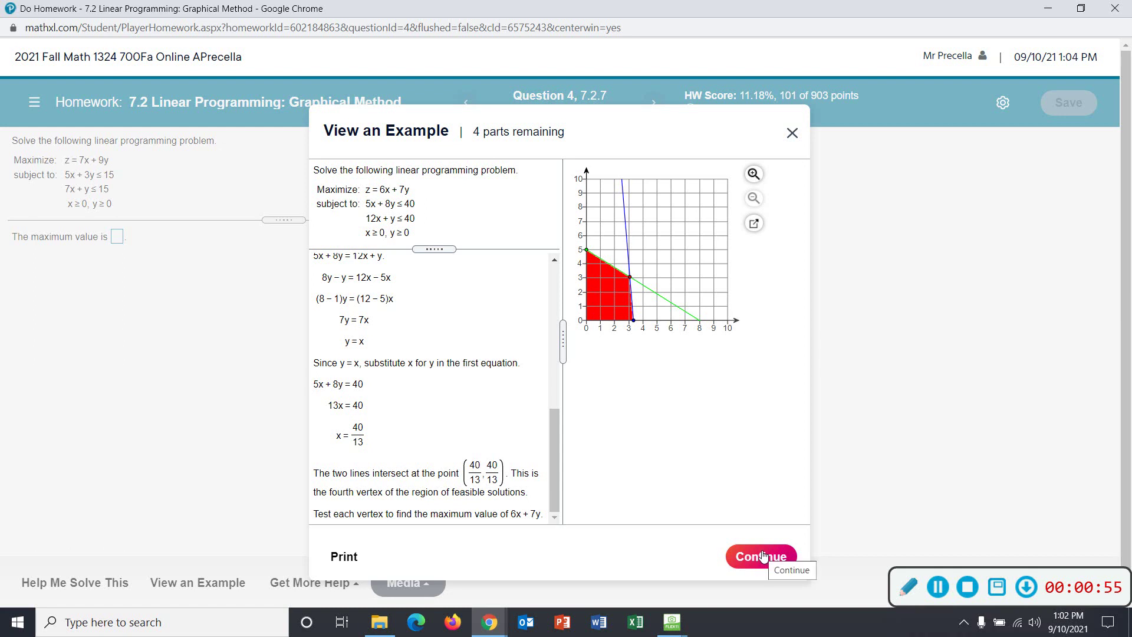
{"action": "left_click", "coordinate": [765, 557]}
{"action": "left_click", "coordinate": [764, 556]}
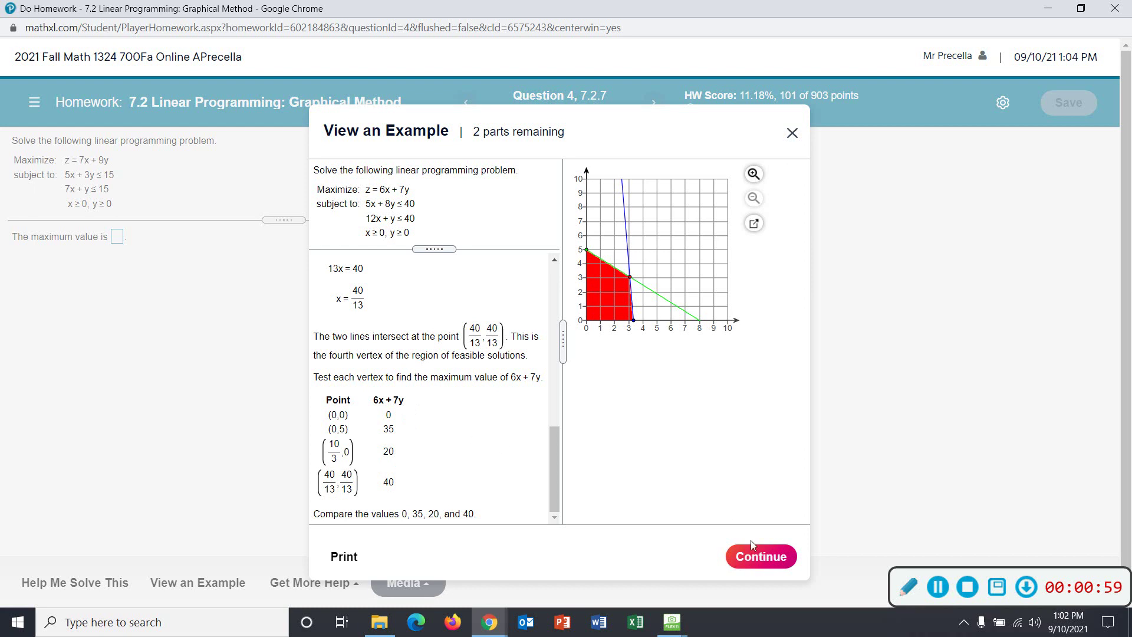
{"action": "left_click", "coordinate": [771, 562]}
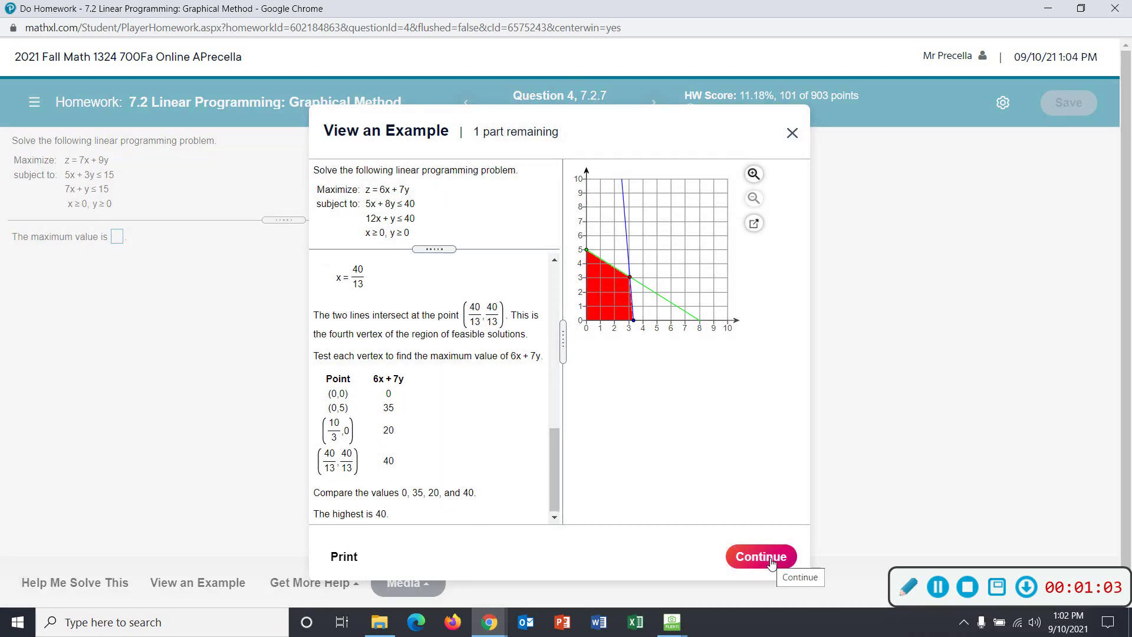
{"action": "left_click", "coordinate": [770, 561]}
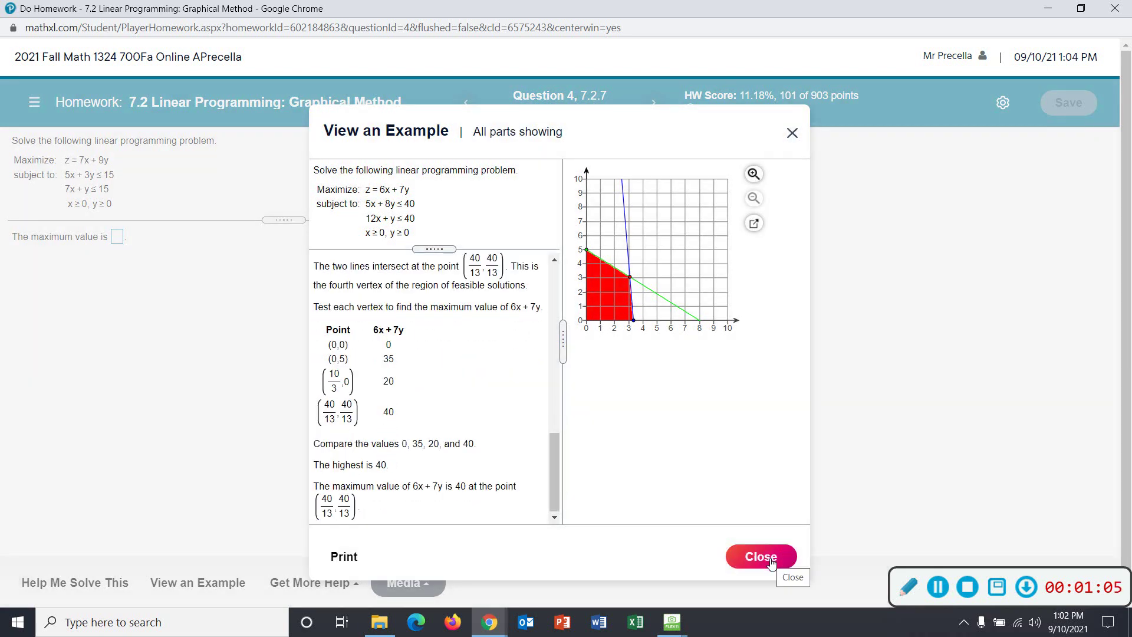
{"action": "left_click", "coordinate": [770, 563]}
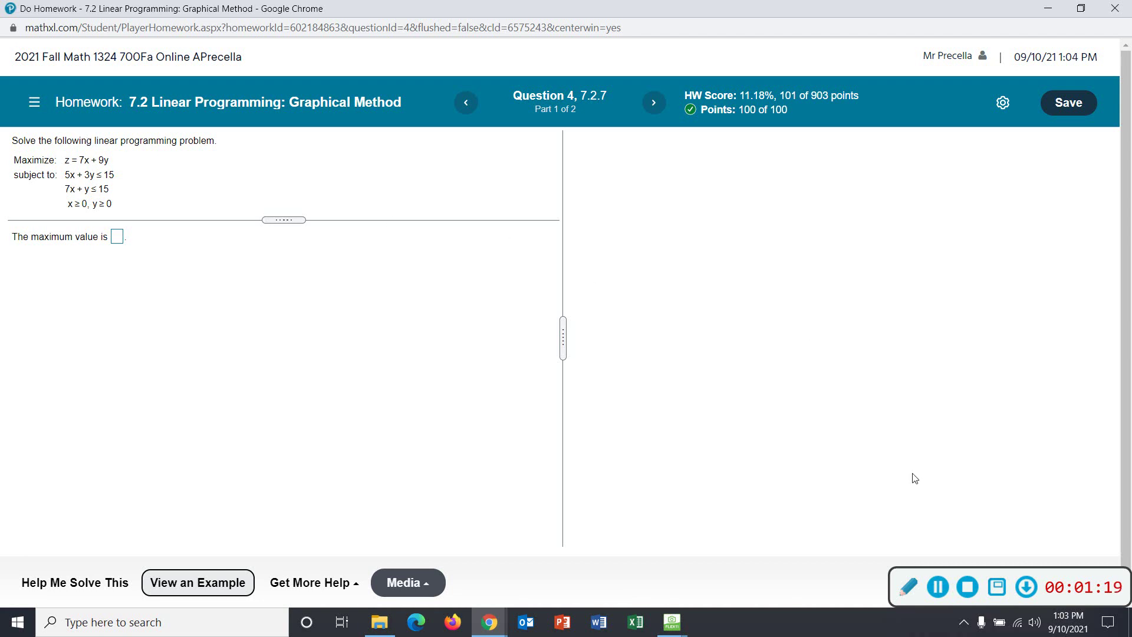
Go to phpsimplex.com/en in the New Tab browser window
{"action": "left_click", "coordinate": [940, 588]}
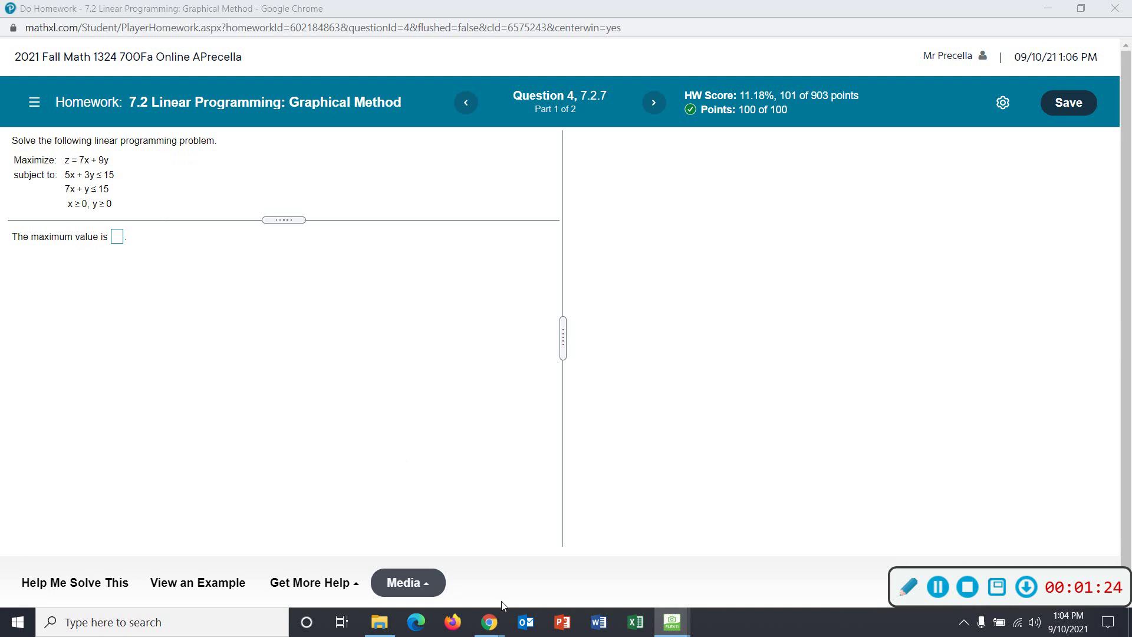
{"action": "mouse_move", "coordinate": [489, 622]}
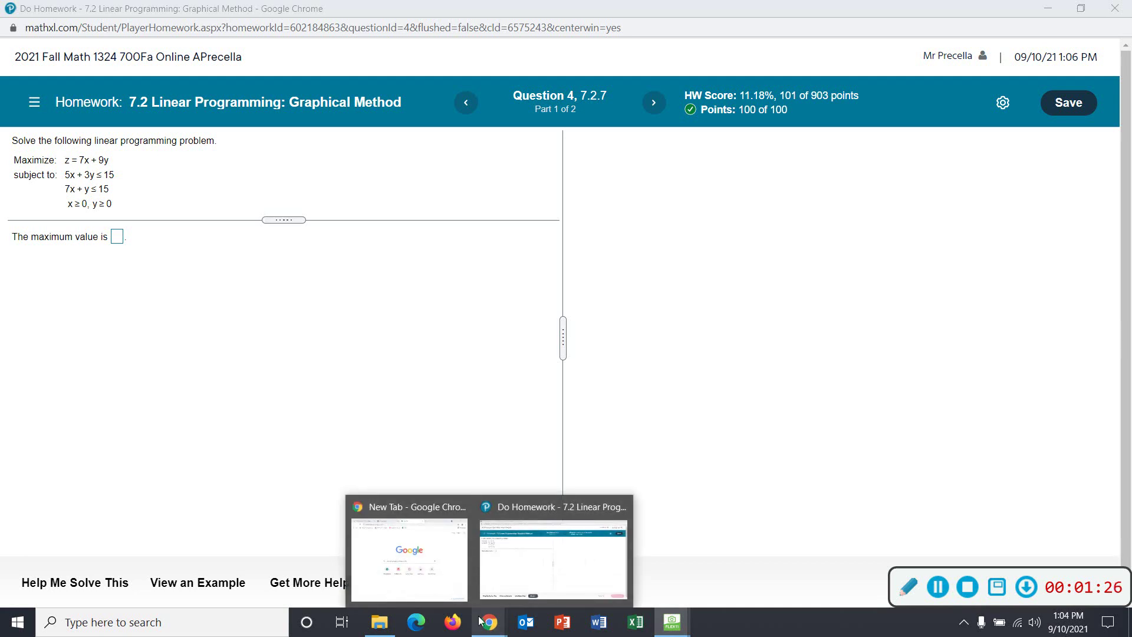
{"action": "left_click", "coordinate": [423, 573]}
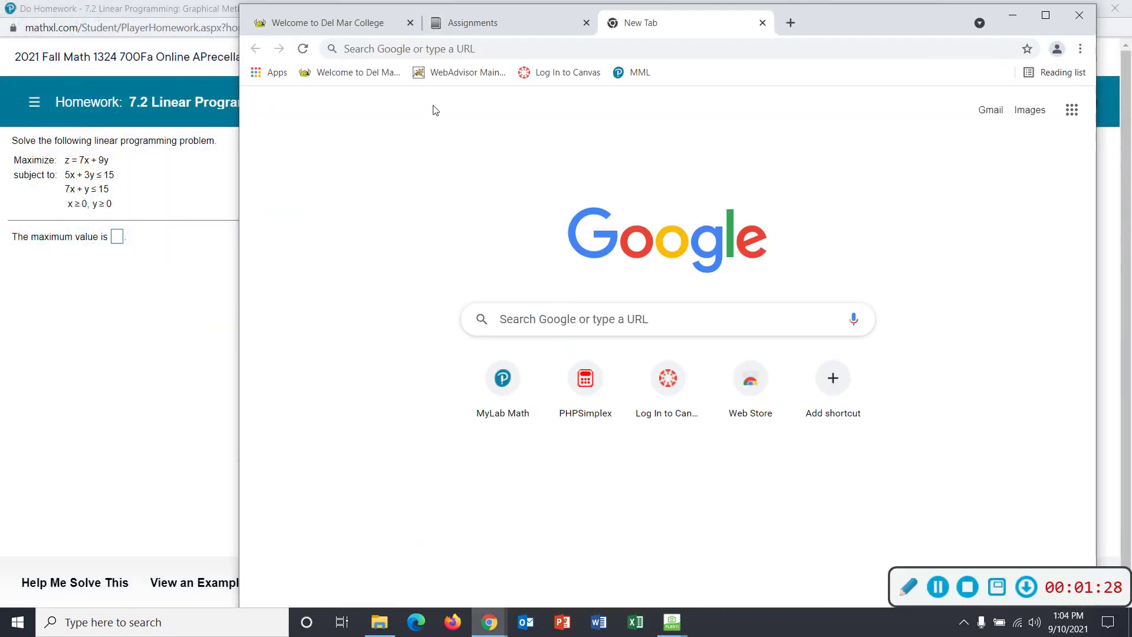
{"action": "left_click", "coordinate": [453, 44]}
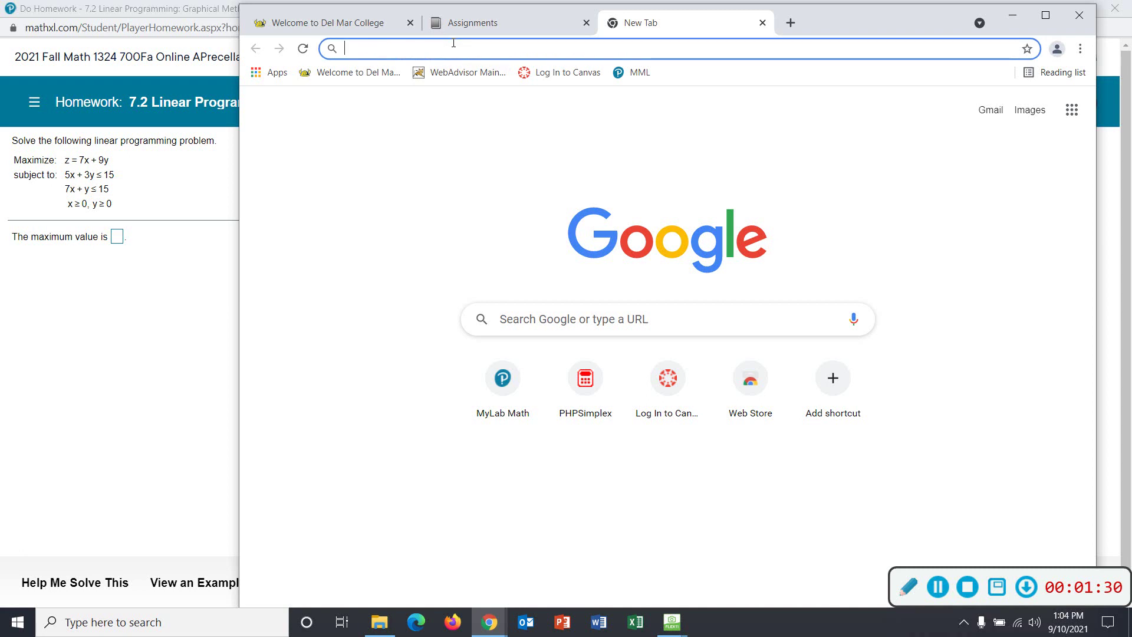
{"action": "type", "text": "php"}
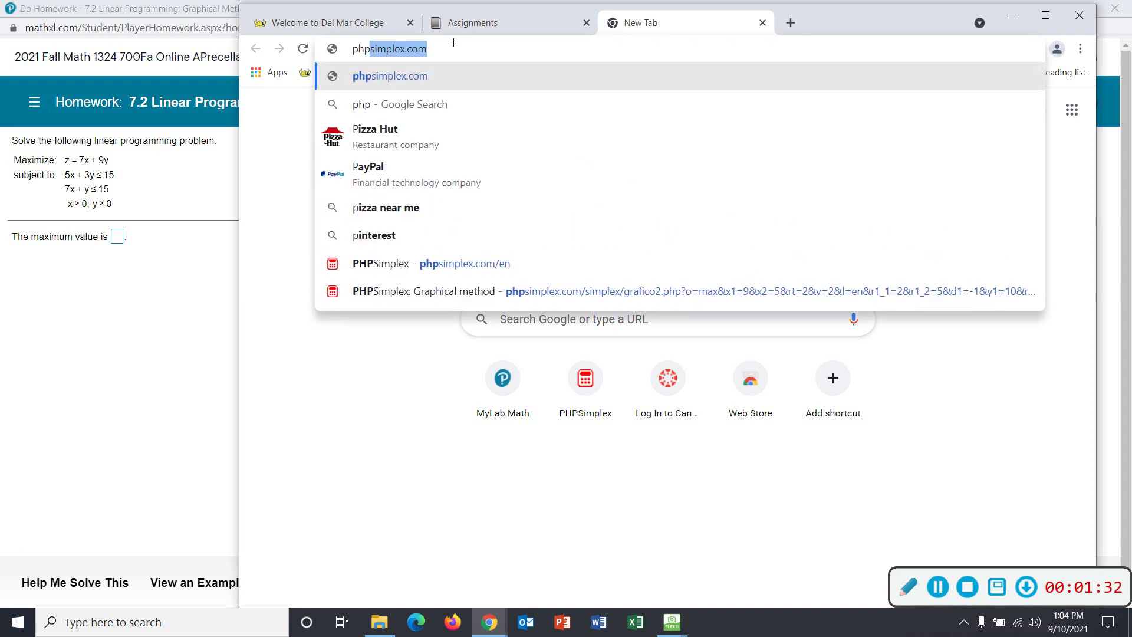
{"action": "key", "text": "BackSpace"}
{"action": "type", "text": "simple"}
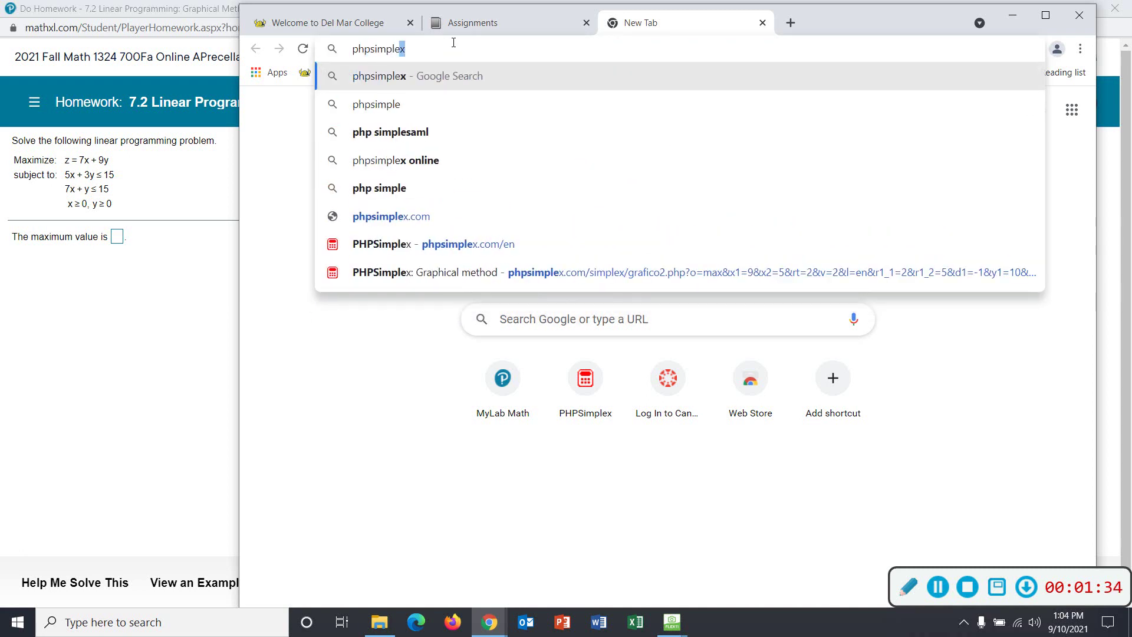
{"action": "type", "text": "x"}
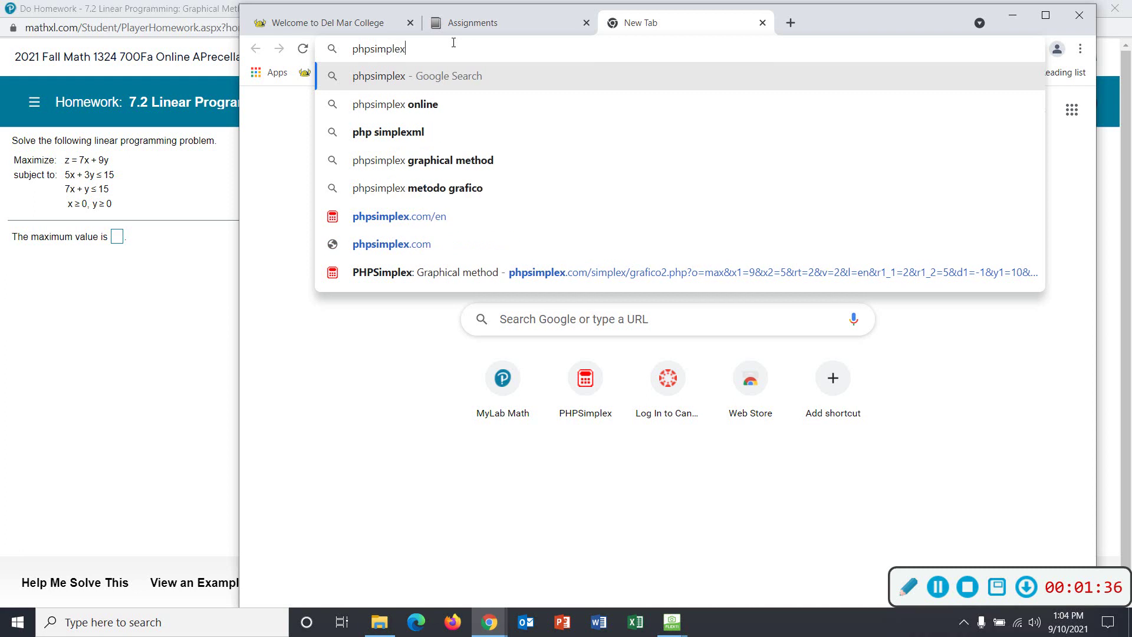
{"action": "type", "text": ".com"}
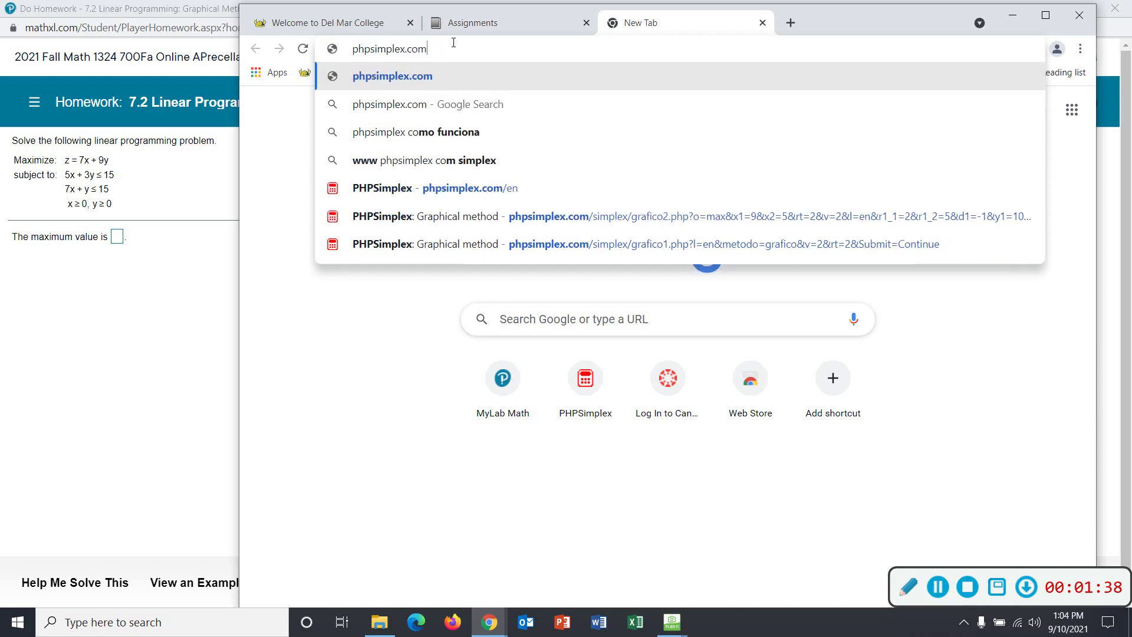
{"action": "type", "text": "/"}
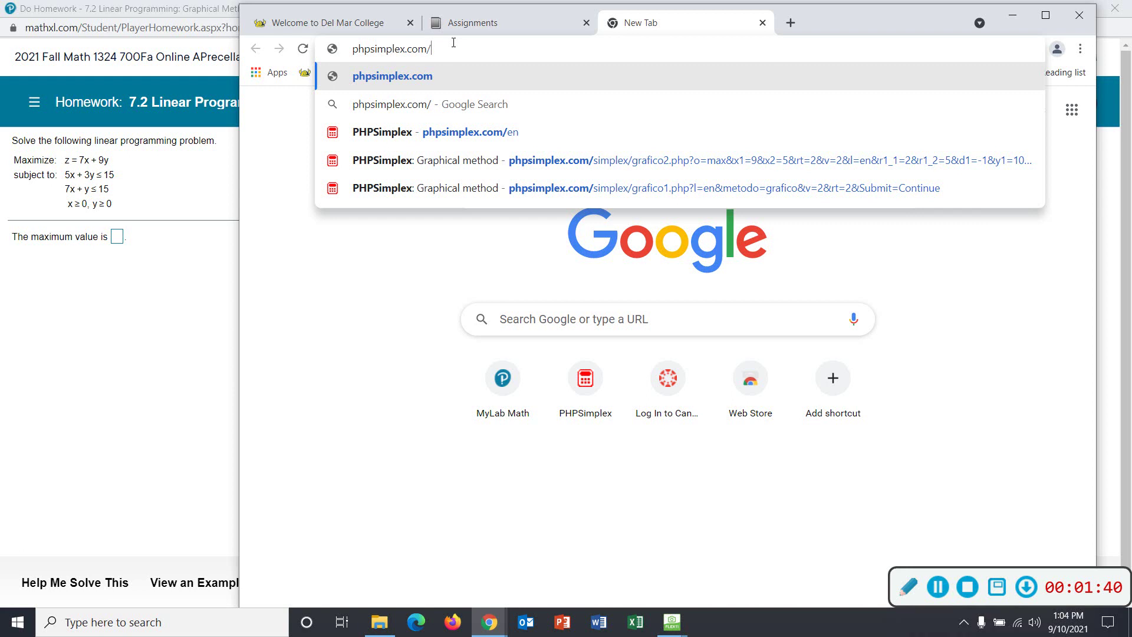
{"action": "type", "text": "en"}
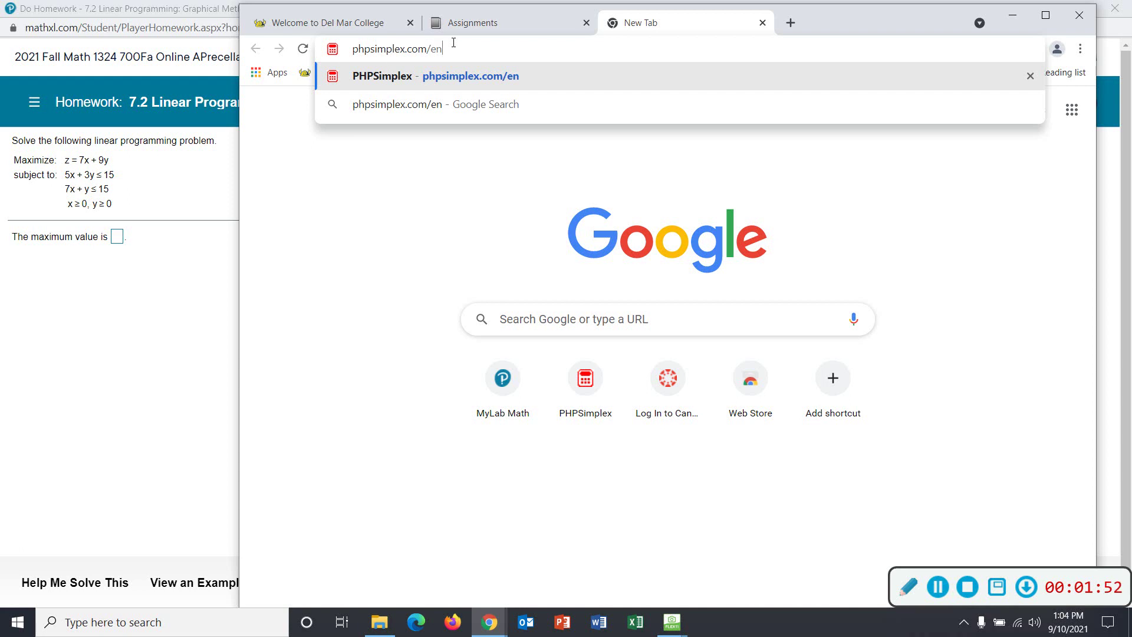
{"action": "key", "text": "Return"}
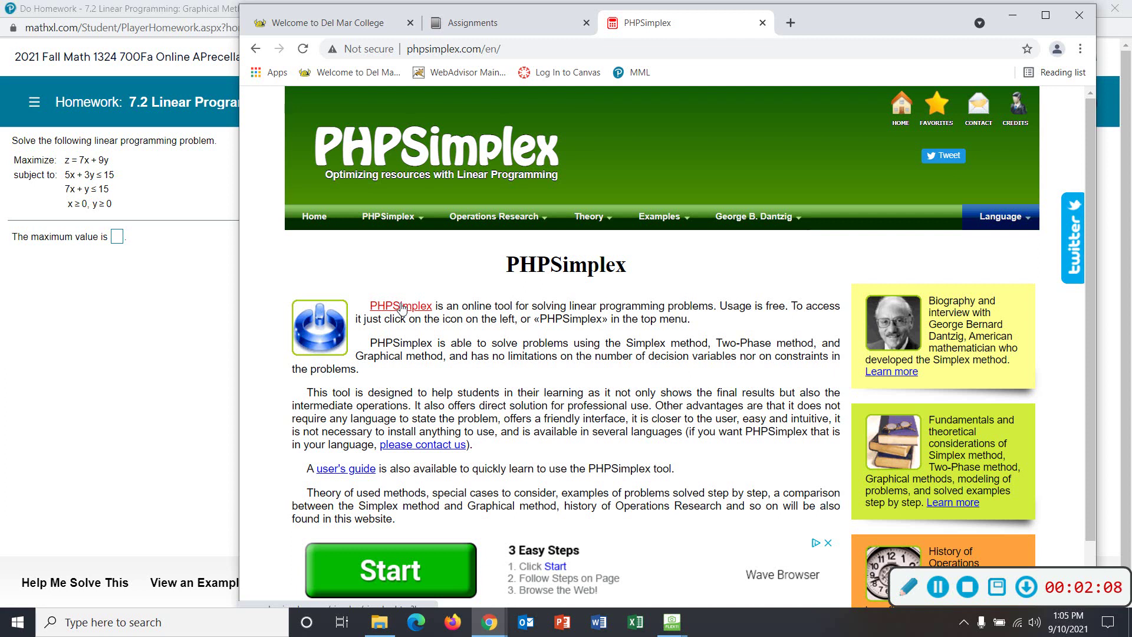
Open the solver setup form through the PHPSimplex link on the home page
{"action": "left_click", "coordinate": [401, 307]}
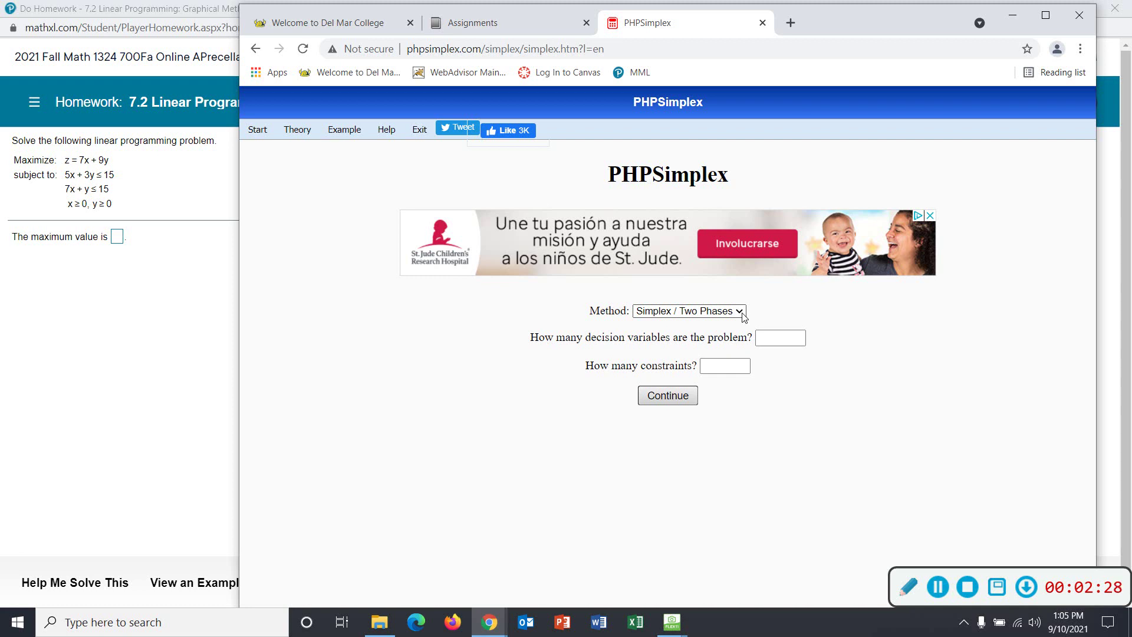
{"action": "left_click", "coordinate": [743, 316]}
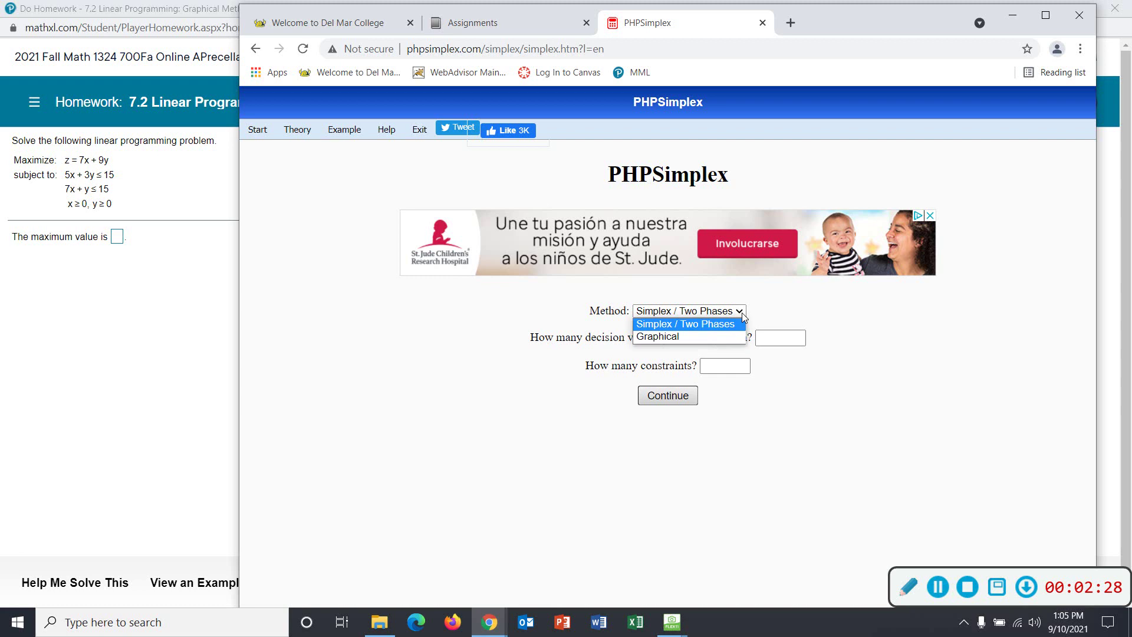
Choose the Graphical method with 2 decision variables and 2 constraints, and continue to data entry
{"action": "left_click", "coordinate": [694, 337]}
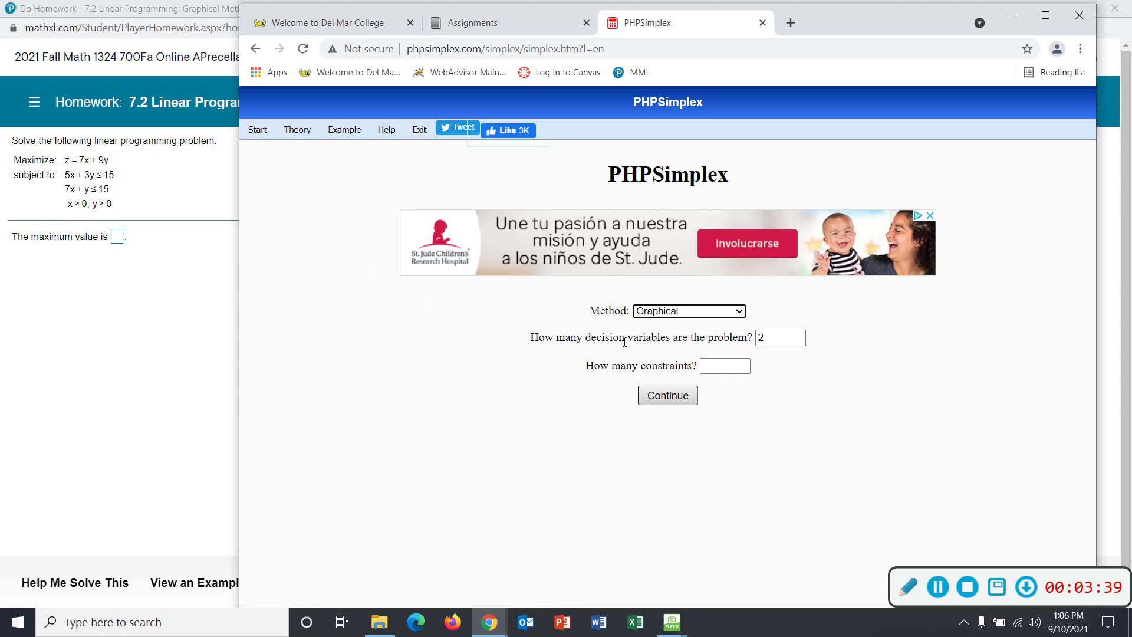
{"action": "left_click", "coordinate": [718, 368]}
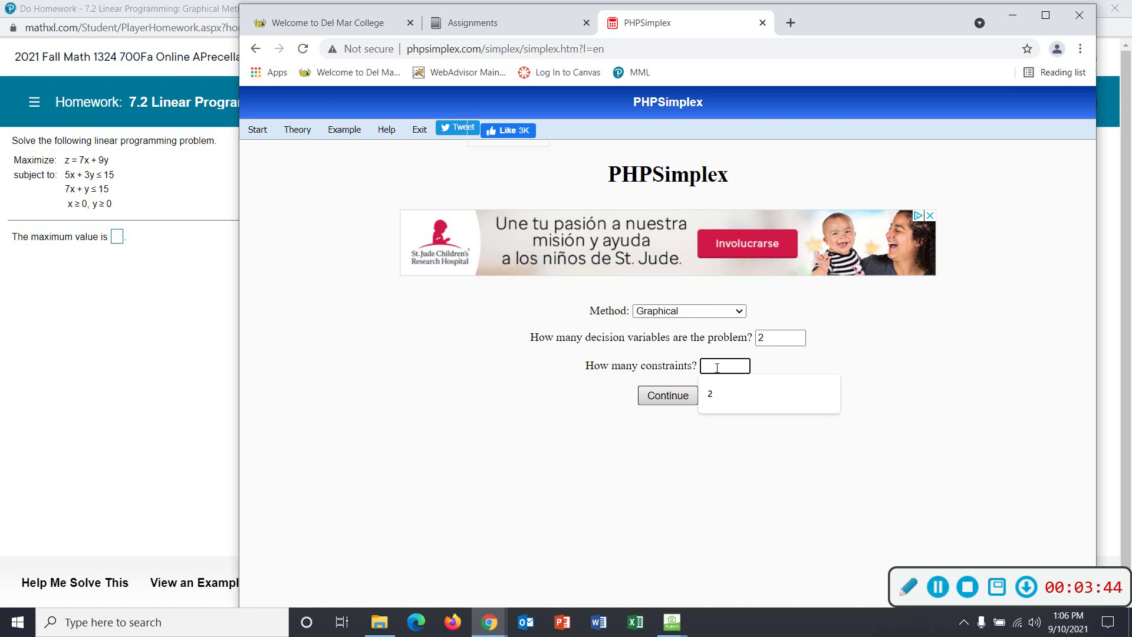
{"action": "left_click", "coordinate": [714, 396]}
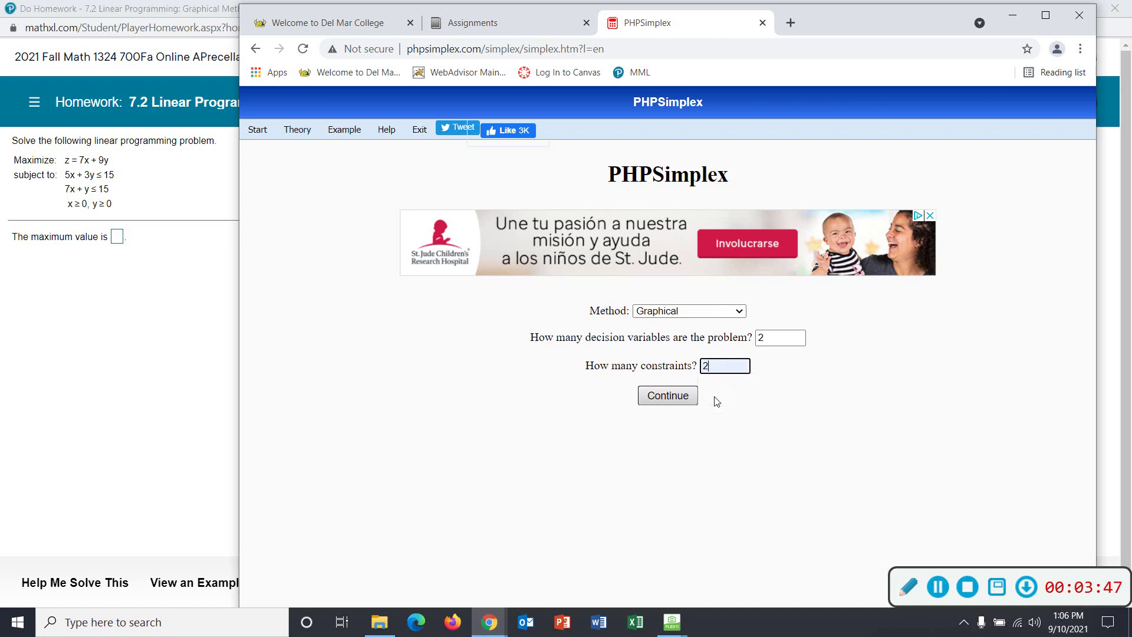
{"action": "left_click", "coordinate": [662, 398]}
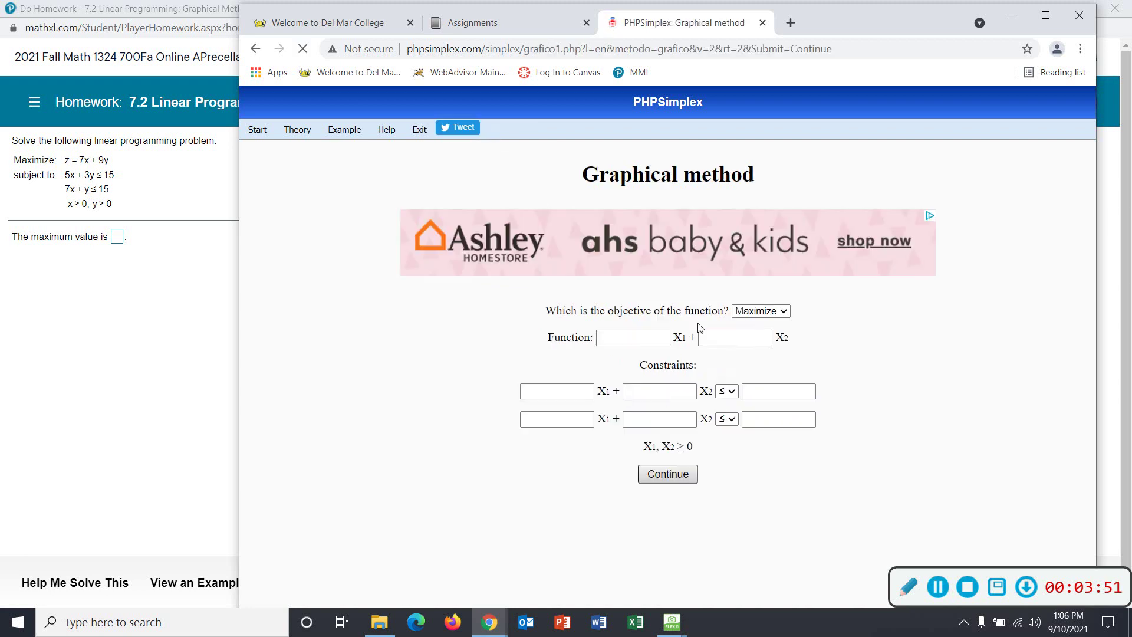
{"action": "left_click", "coordinate": [787, 313]}
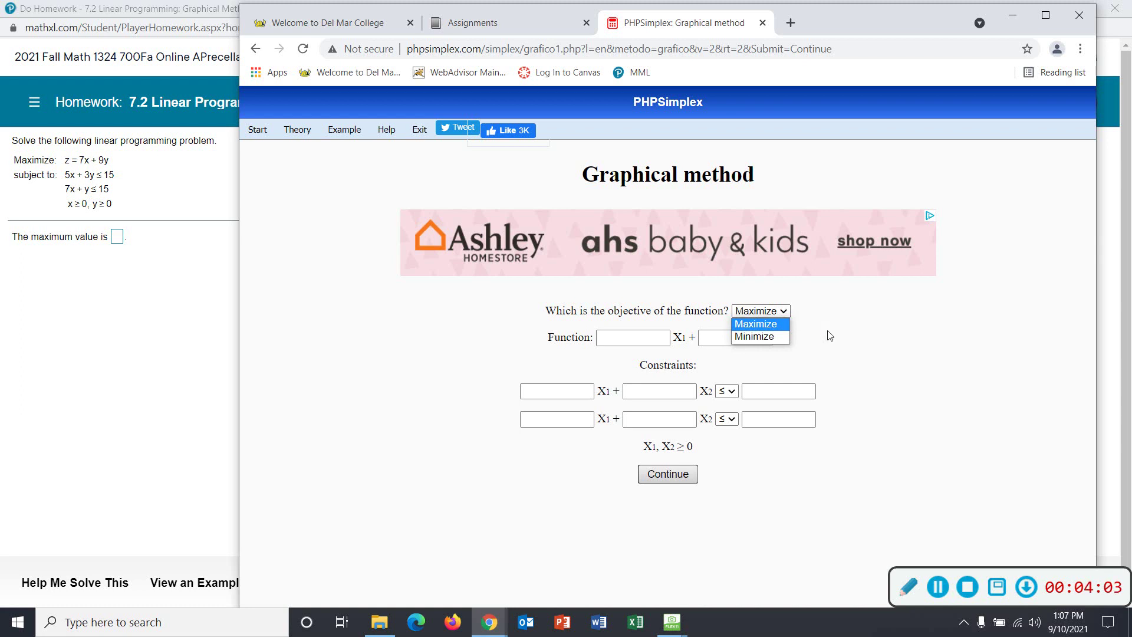
{"action": "left_click", "coordinate": [784, 313]}
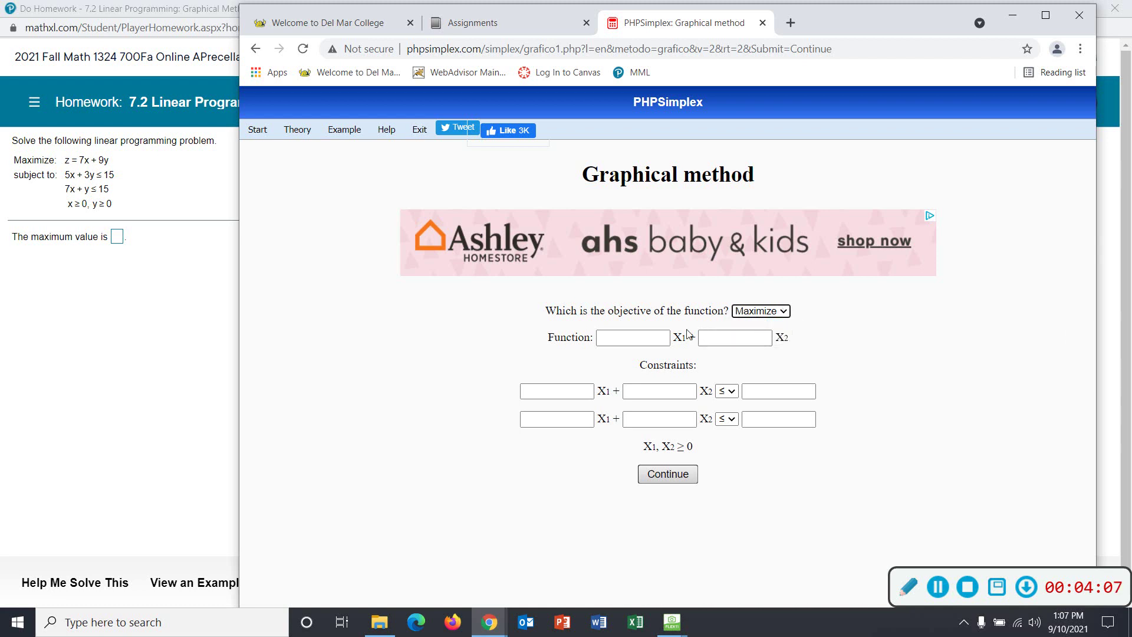
{"action": "left_click", "coordinate": [648, 335]}
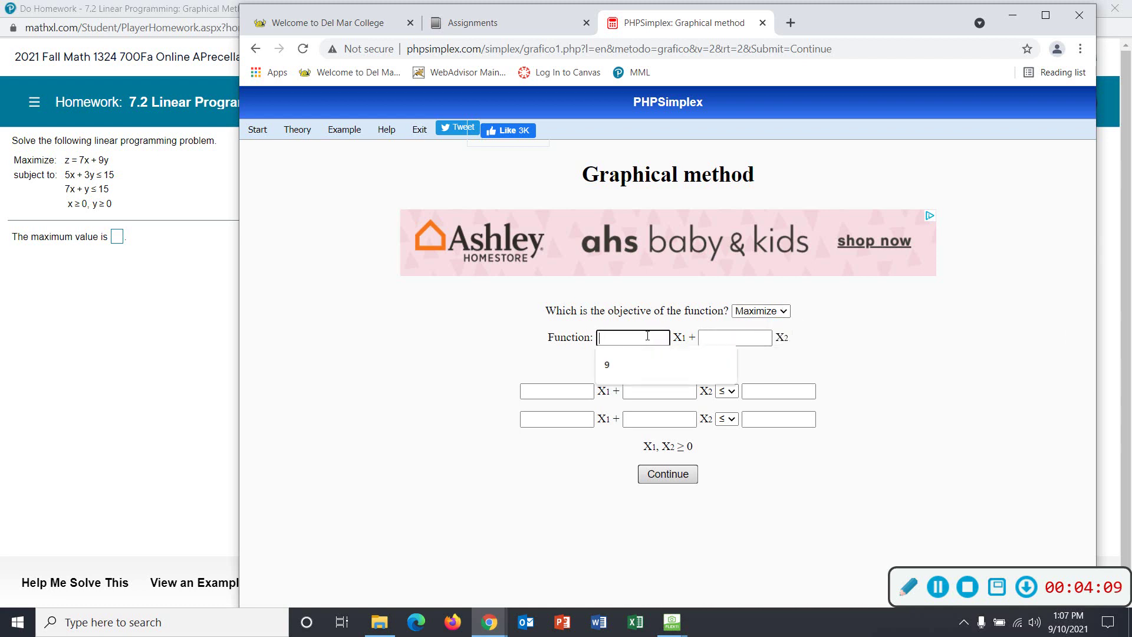
{"action": "left_click", "coordinate": [876, 341]}
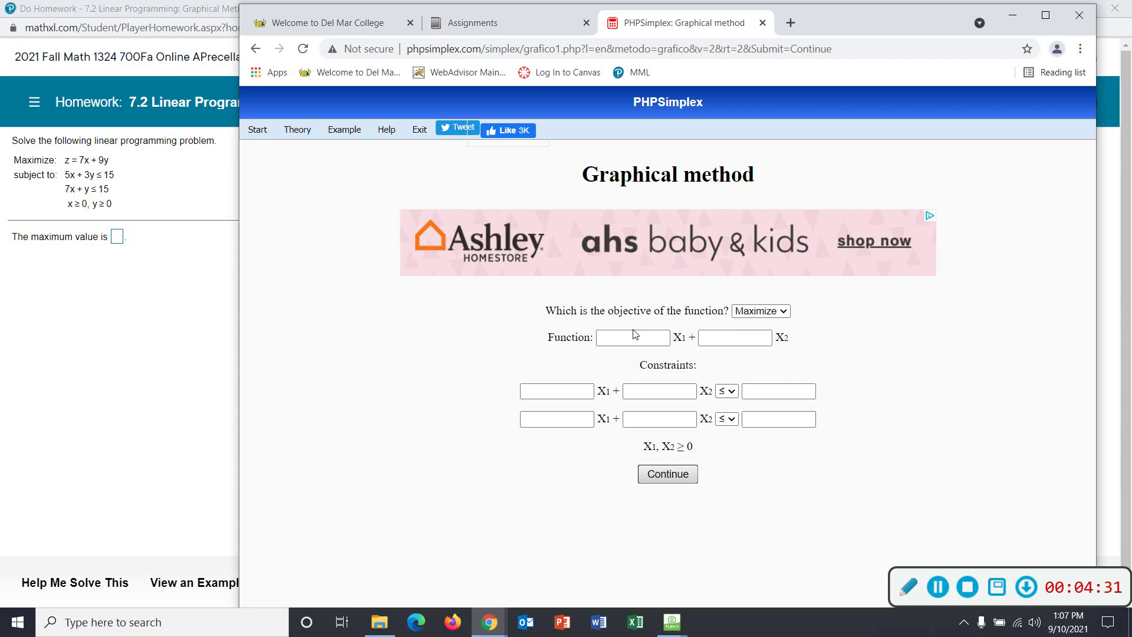
{"action": "left_click", "coordinate": [634, 336]}
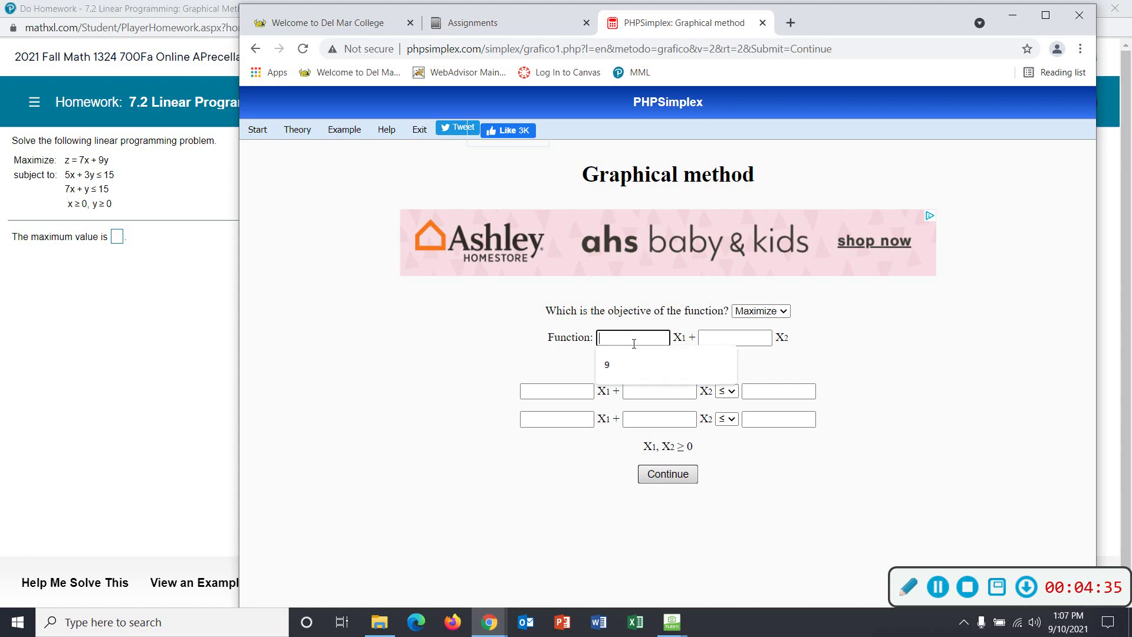
{"action": "type", "text": "7"}
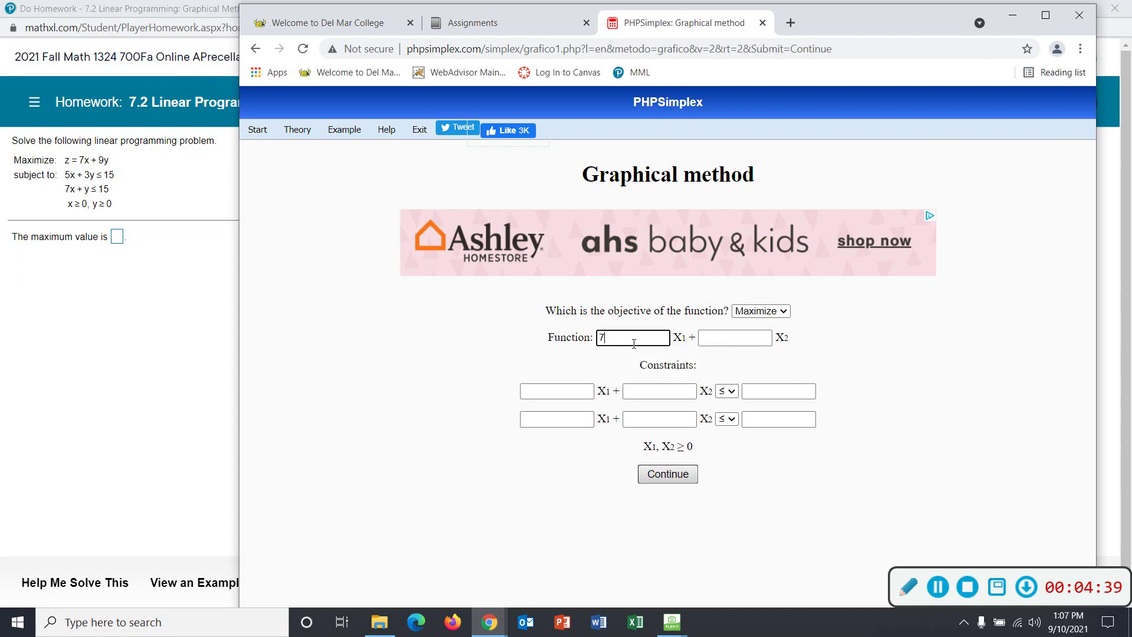
Enter the objective 7X1 + 9X2 and the first constraint 5X1 + 3X2 ≤ 15
{"action": "key", "text": "Tab"}
{"action": "type", "text": "9"}
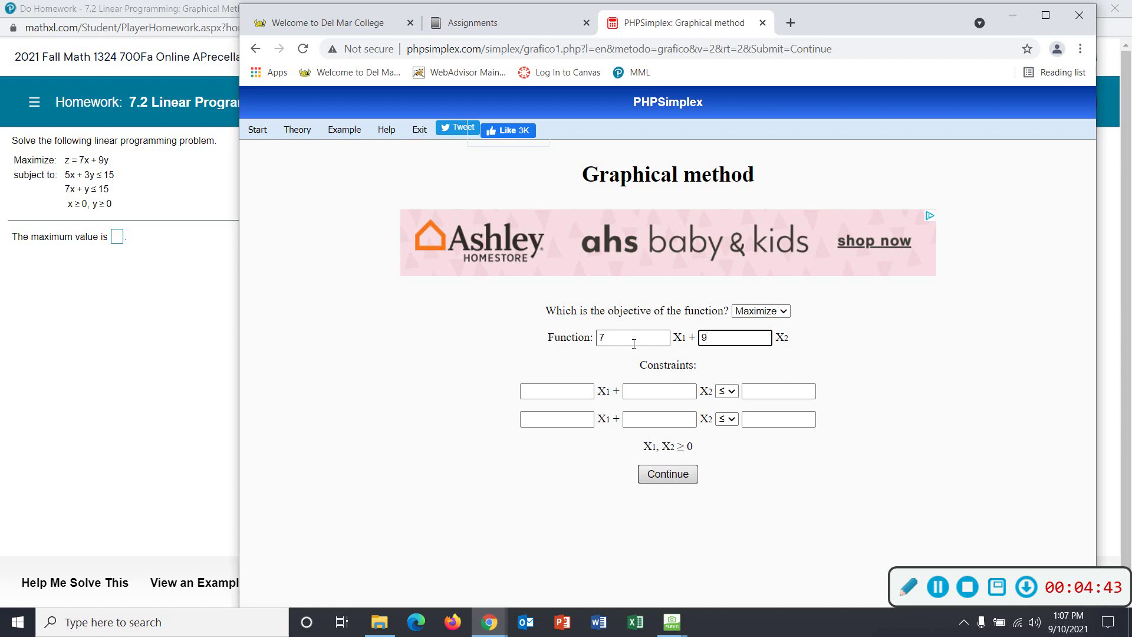
{"action": "key", "text": "Tab"}
{"action": "type", "text": "5"}
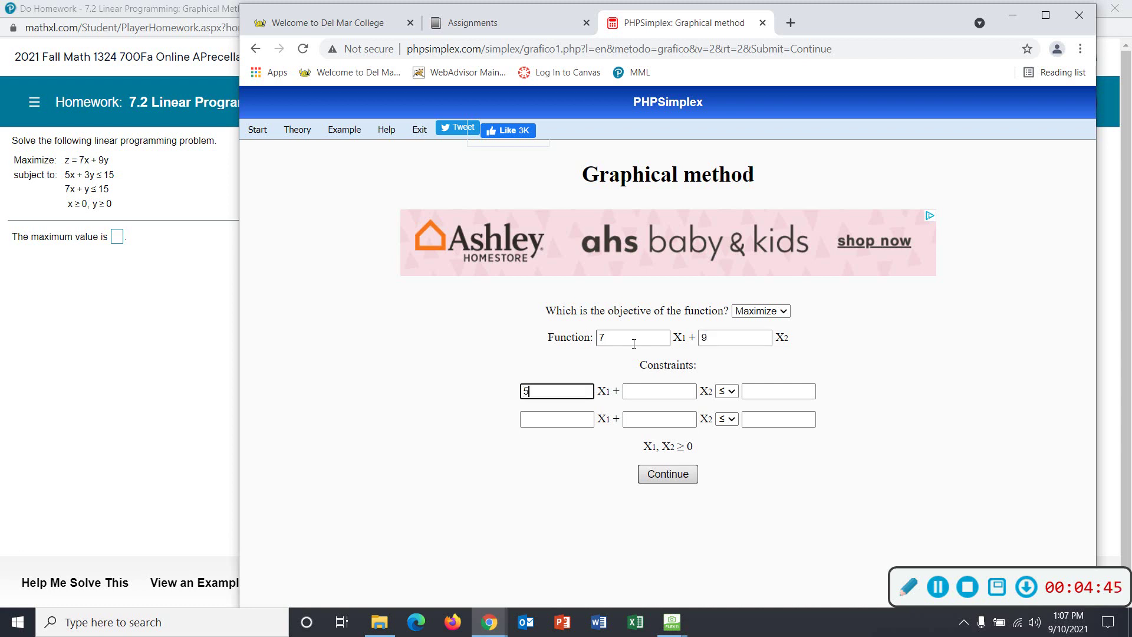
{"action": "key", "text": "Tab"}
{"action": "type", "text": "3"}
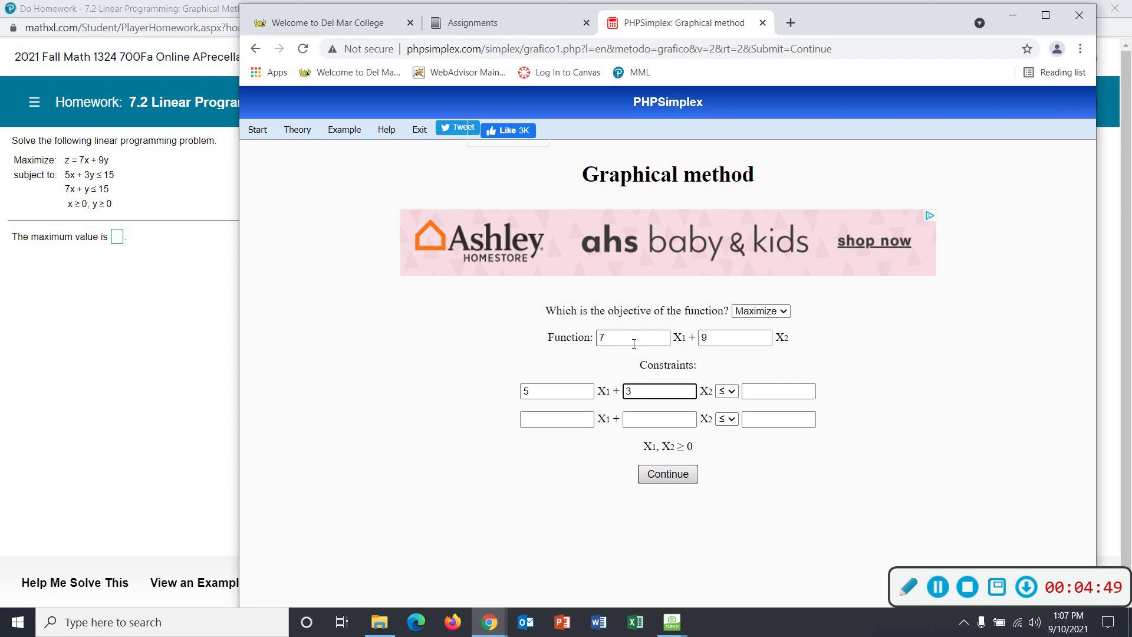
{"action": "key", "text": "Tab"}
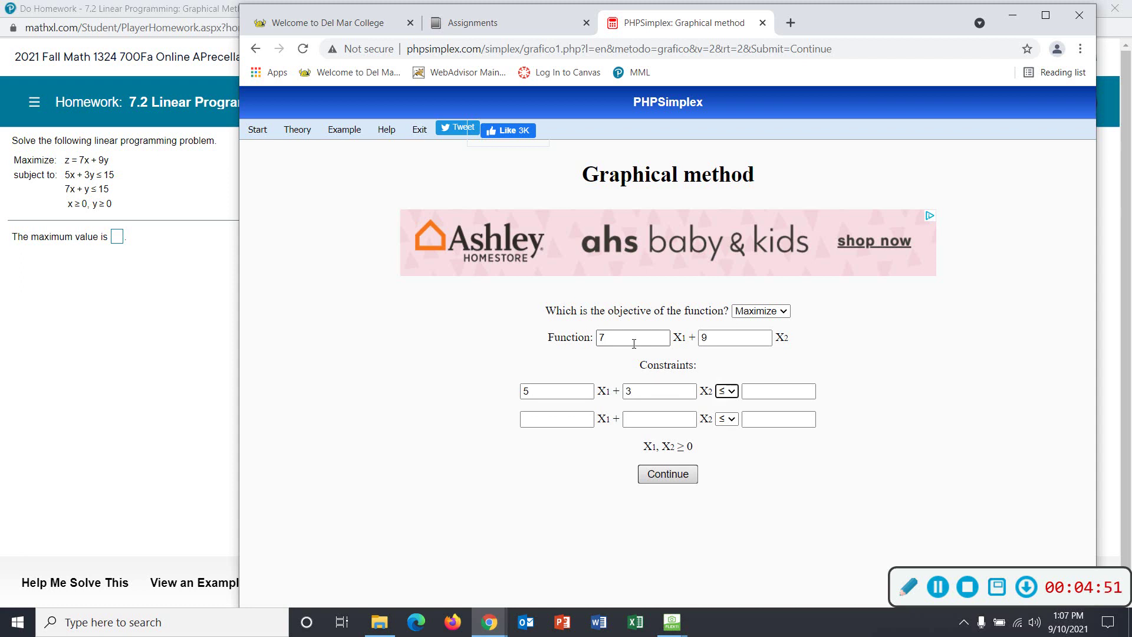
{"action": "left_click", "coordinate": [734, 393]}
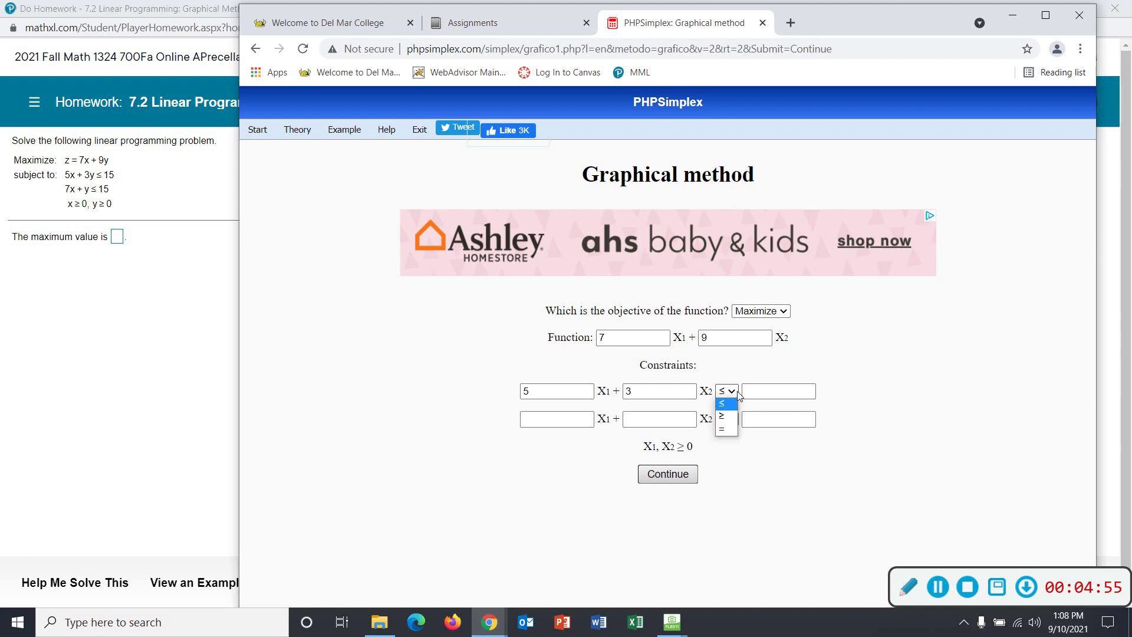
{"action": "left_click", "coordinate": [733, 394]}
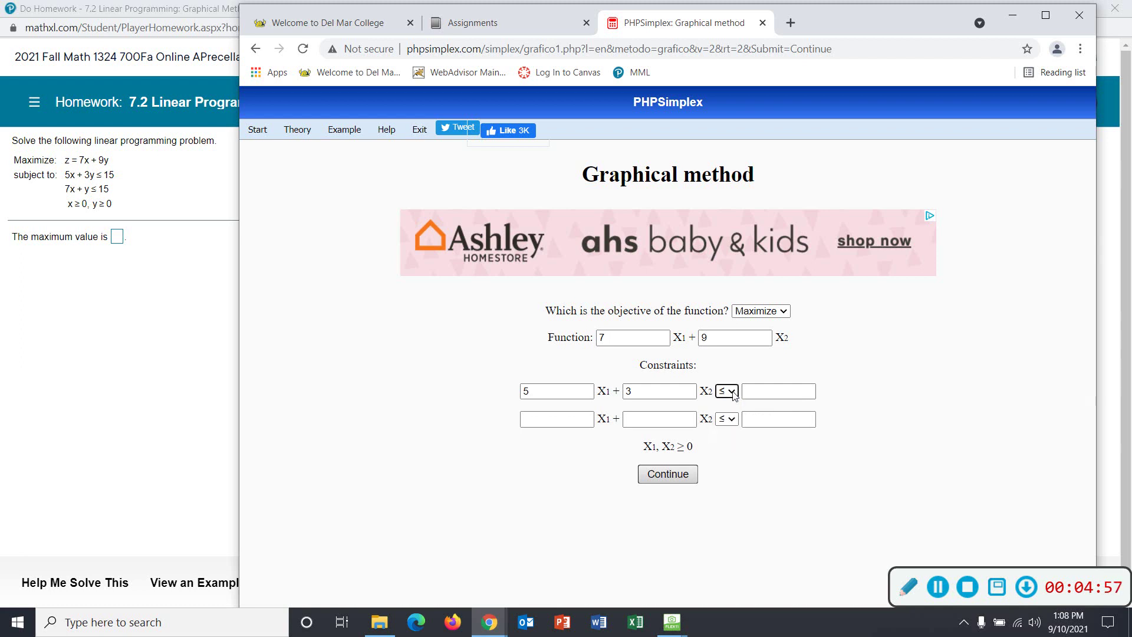
{"action": "key", "text": "Tab"}
{"action": "type", "text": "15"}
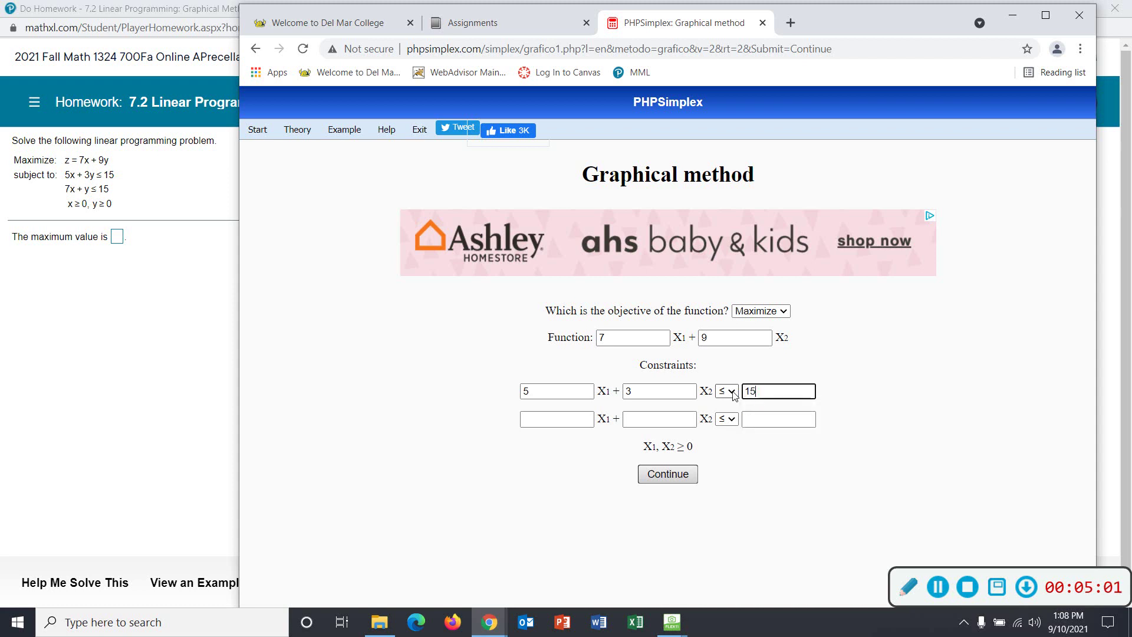
Enter the second constraint 7X1 + X2 ≤ 15
{"action": "key", "text": "Tab"}
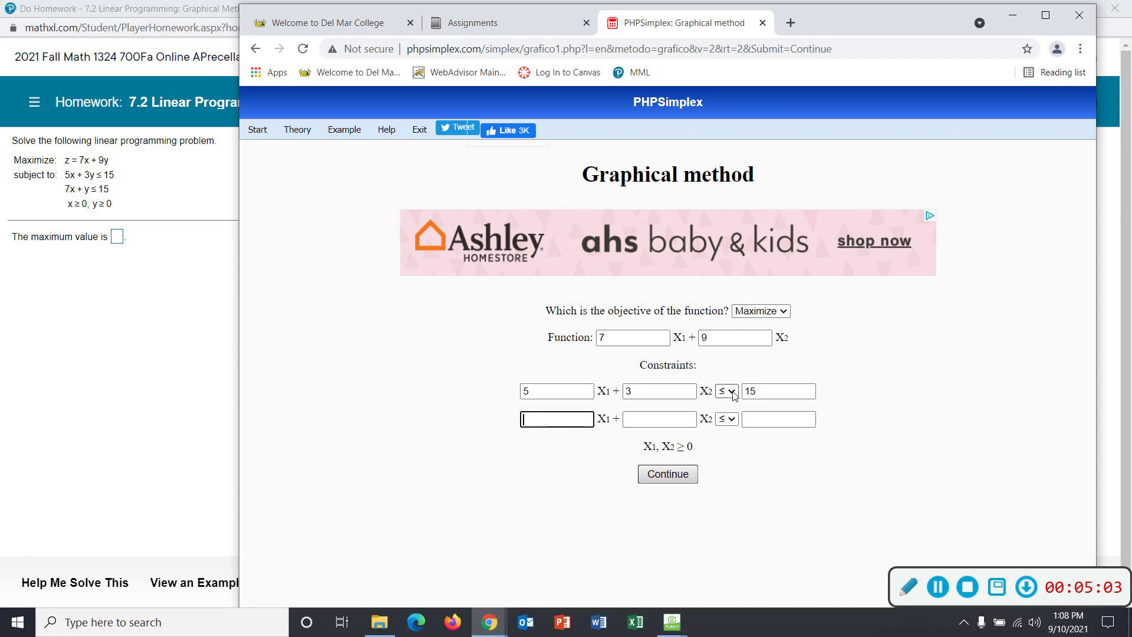
{"action": "type", "text": "7"}
{"action": "key", "text": "Tab"}
{"action": "type", "text": "1"}
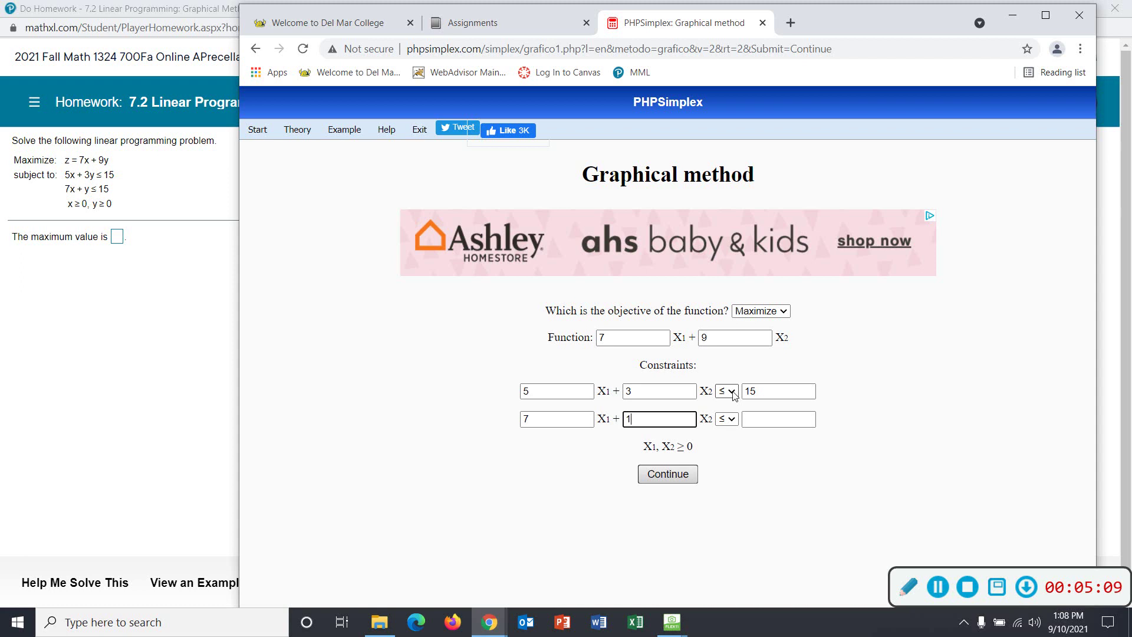
{"action": "key", "text": "Tab"}
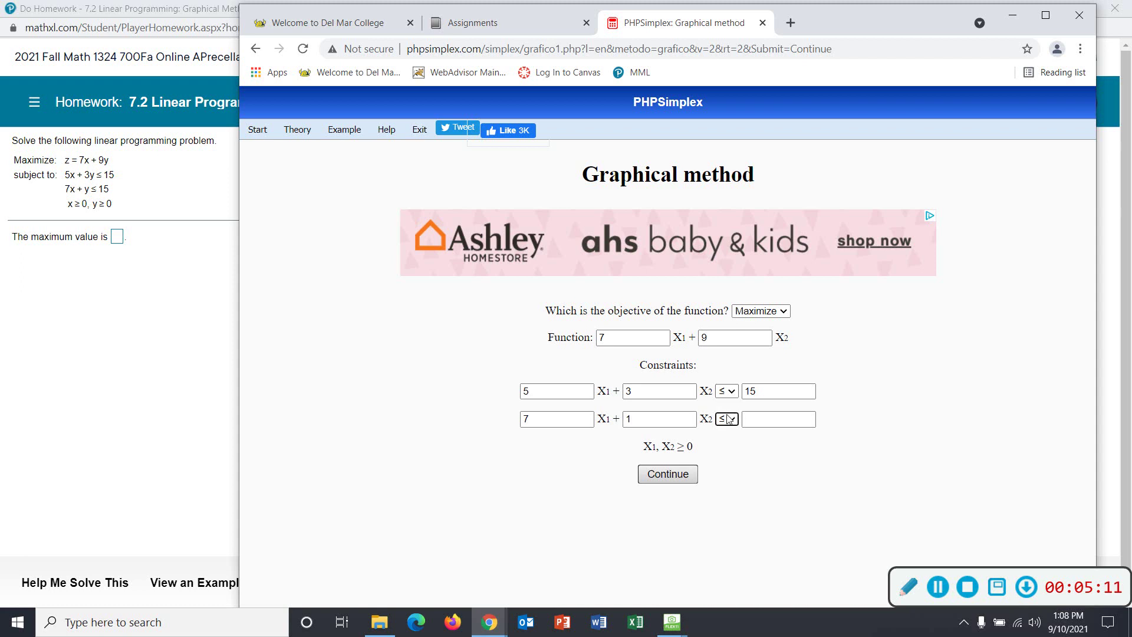
{"action": "left_click", "coordinate": [733, 421]}
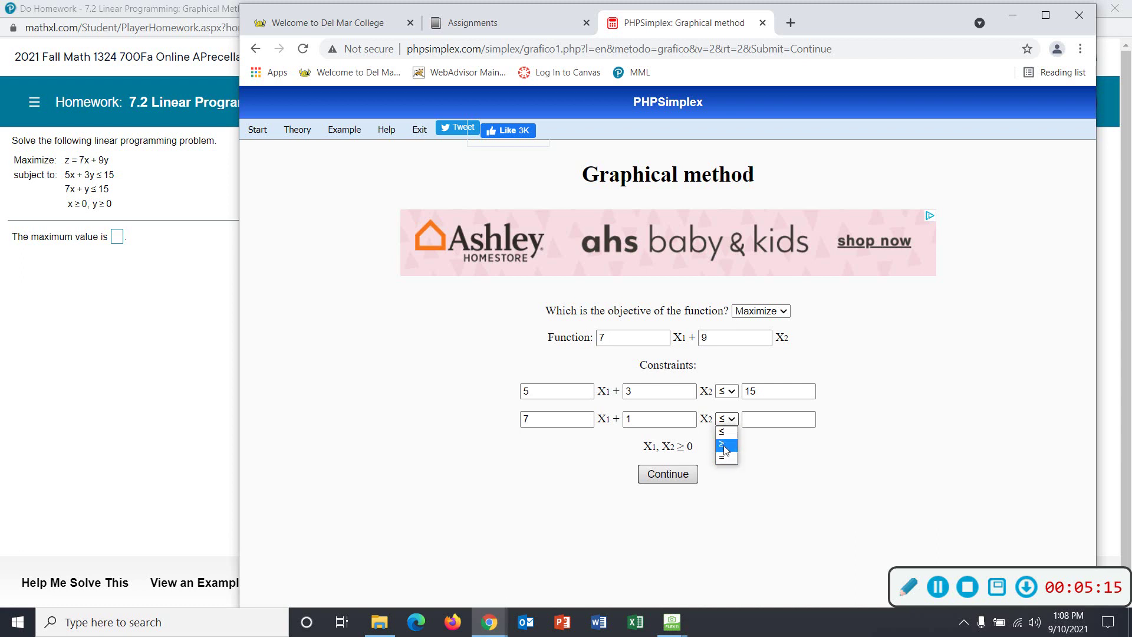
{"action": "left_click", "coordinate": [759, 417]}
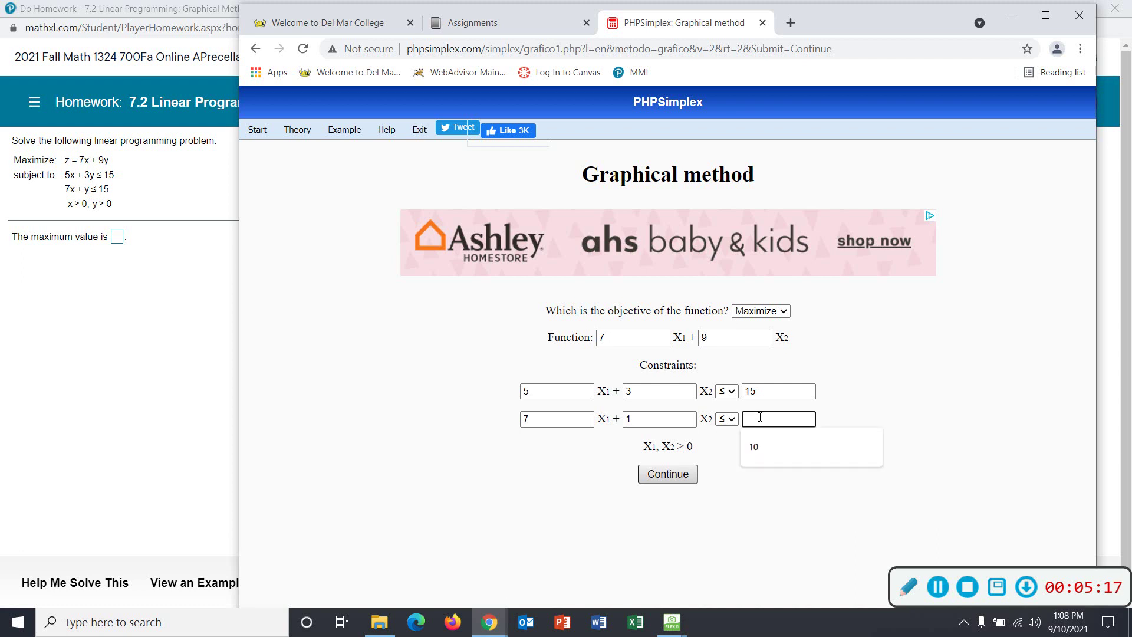
{"action": "type", "text": "1"}
{"action": "type", "text": "5"}
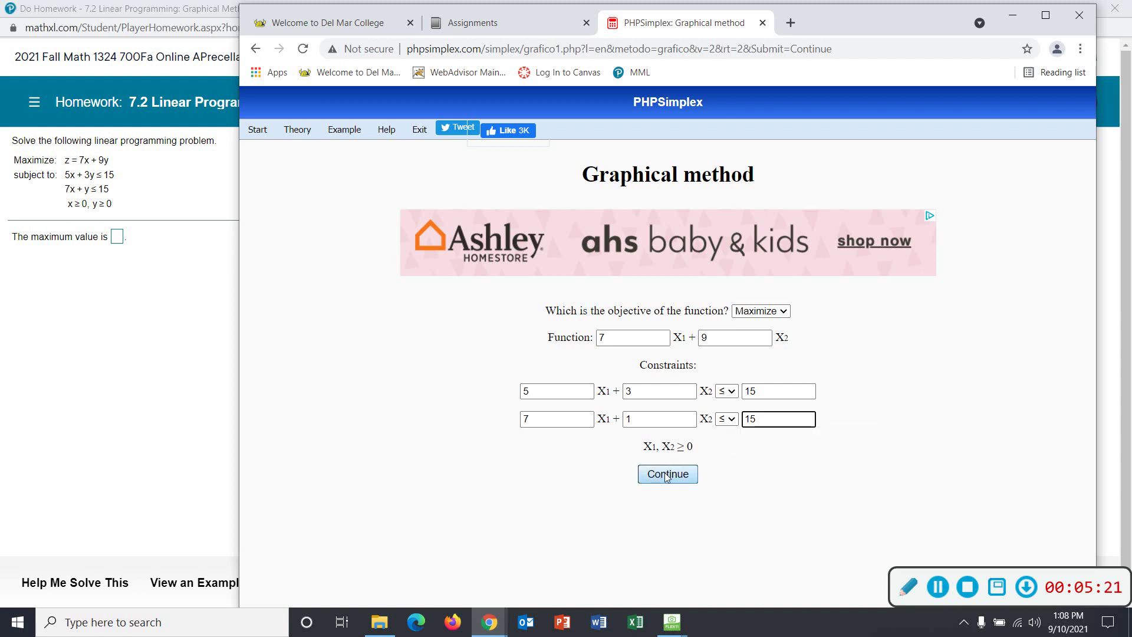
Solve graphically, giving a vertex table with maximum Z = 45 at point A (0, 5)
{"action": "left_click", "coordinate": [668, 476]}
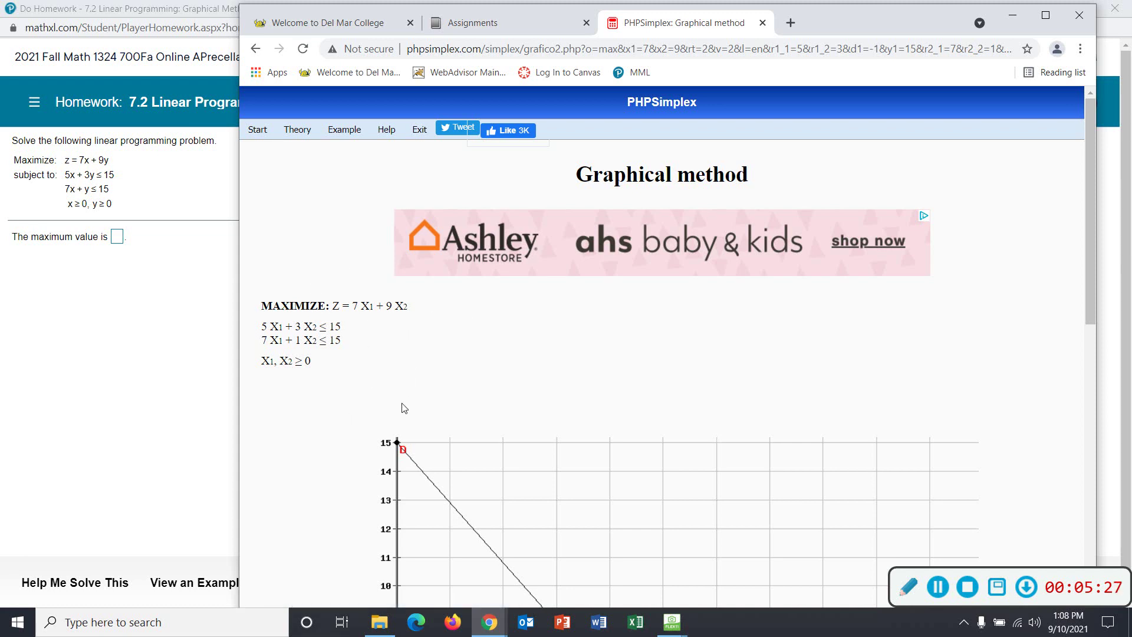
{"action": "scroll", "coordinate": [402, 408], "scroll_direction": "down", "scroll_amount": 2}
{"action": "scroll", "coordinate": [403, 407], "scroll_direction": "down", "scroll_amount": 2}
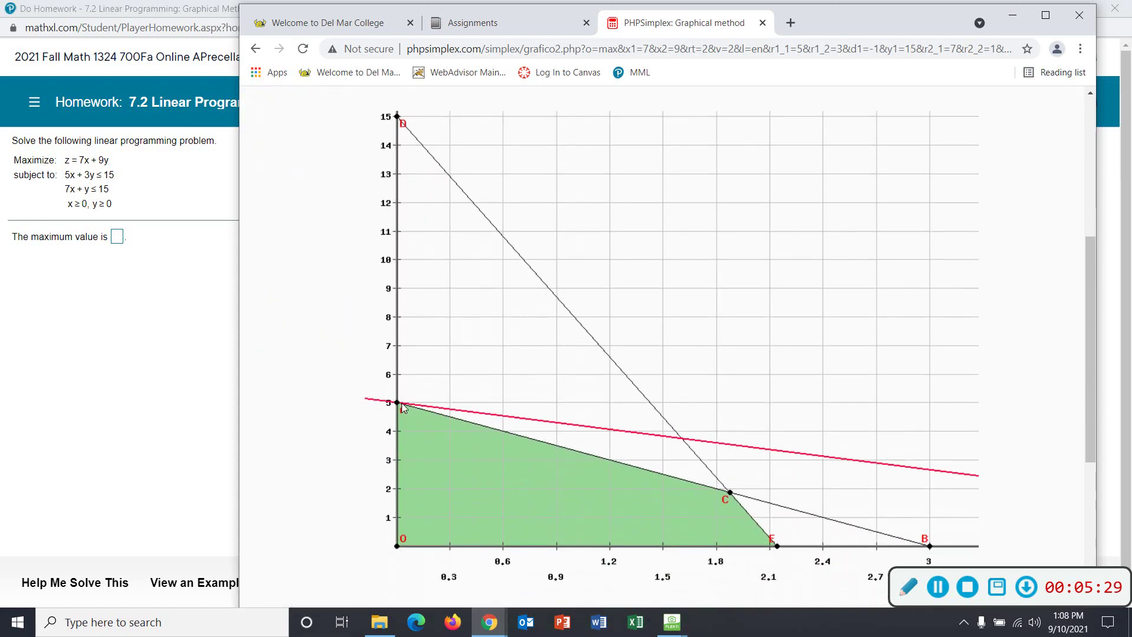
{"action": "scroll", "coordinate": [403, 407], "scroll_direction": "down", "scroll_amount": 1}
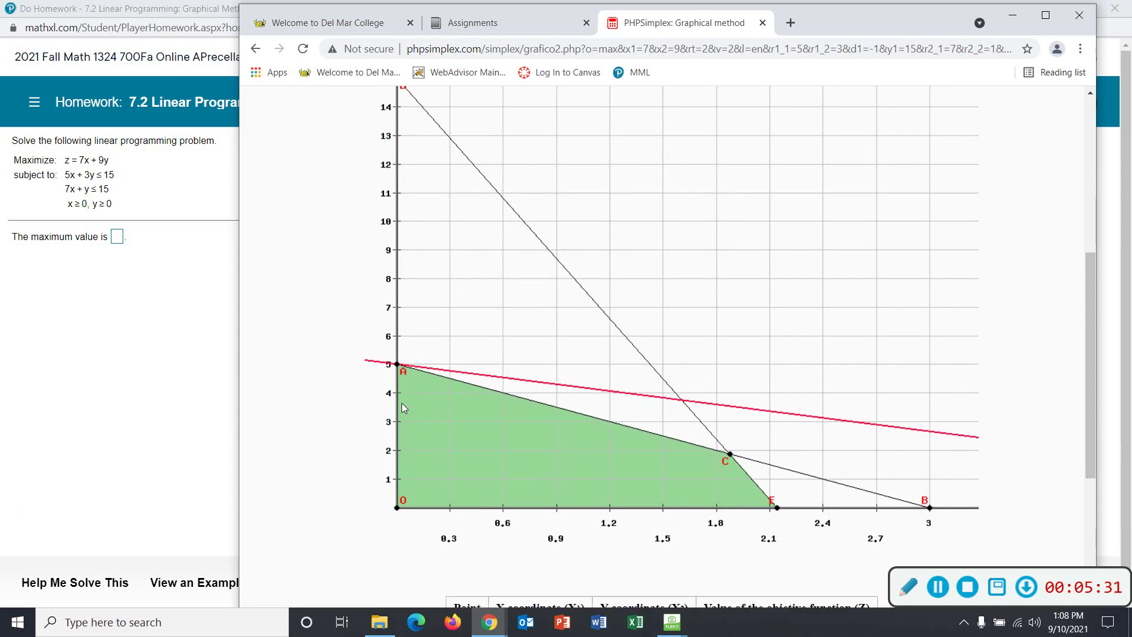
{"action": "scroll", "coordinate": [427, 417], "scroll_direction": "down", "scroll_amount": 1}
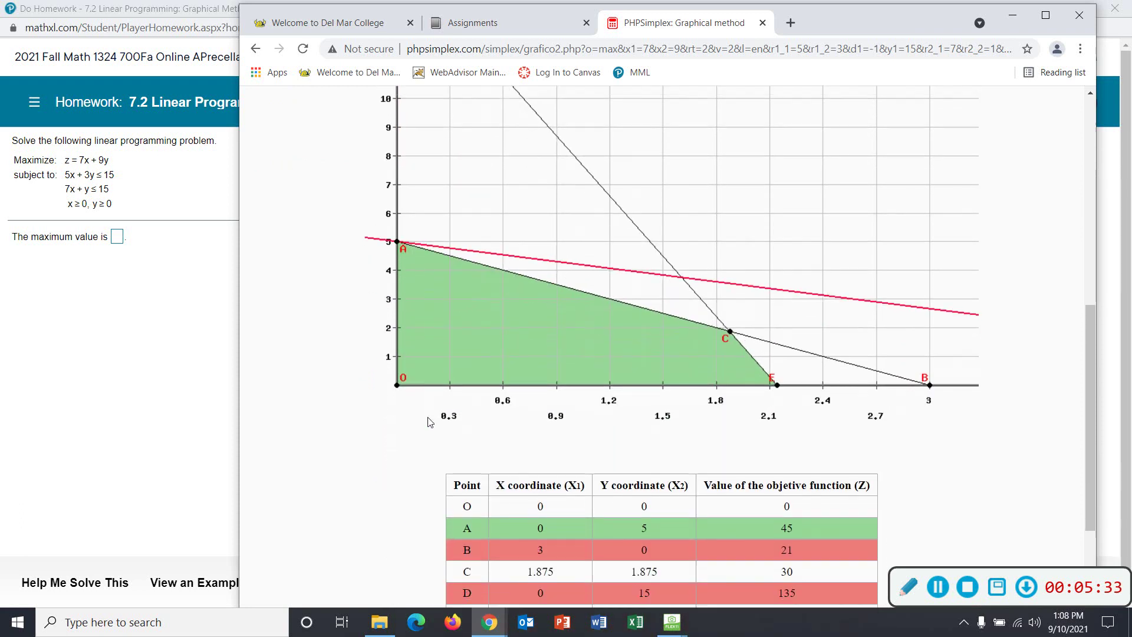
{"action": "scroll", "coordinate": [427, 422], "scroll_direction": "down", "scroll_amount": 2}
{"action": "scroll", "coordinate": [427, 422], "scroll_direction": "down", "scroll_amount": 1}
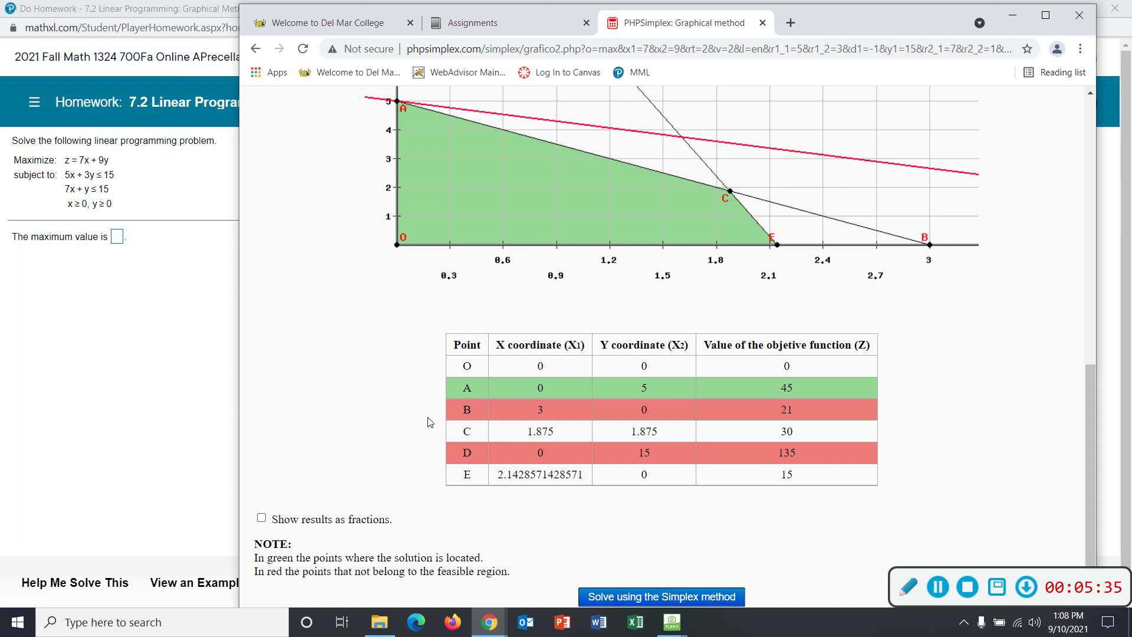
{"action": "scroll", "coordinate": [344, 552], "scroll_direction": "down", "scroll_amount": 1}
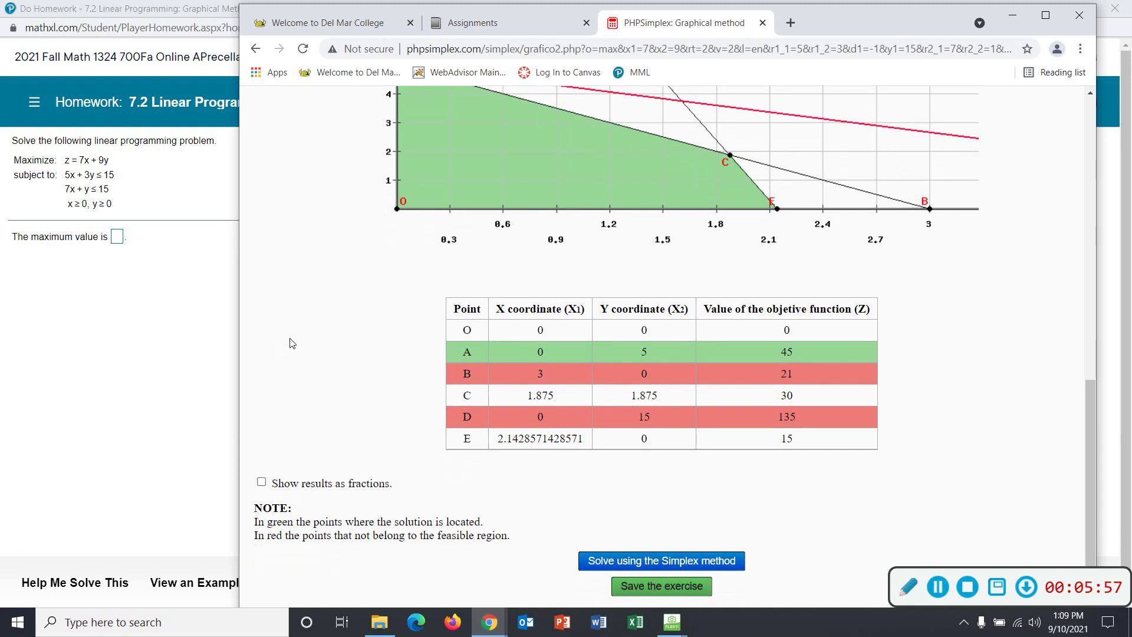
{"action": "scroll", "coordinate": [291, 343], "scroll_direction": "down", "scroll_amount": 1}
{"action": "scroll", "coordinate": [292, 343], "scroll_direction": "up", "scroll_amount": 1}
{"action": "scroll", "coordinate": [292, 344], "scroll_direction": "up", "scroll_amount": 2}
{"action": "scroll", "coordinate": [293, 343], "scroll_direction": "up", "scroll_amount": 2}
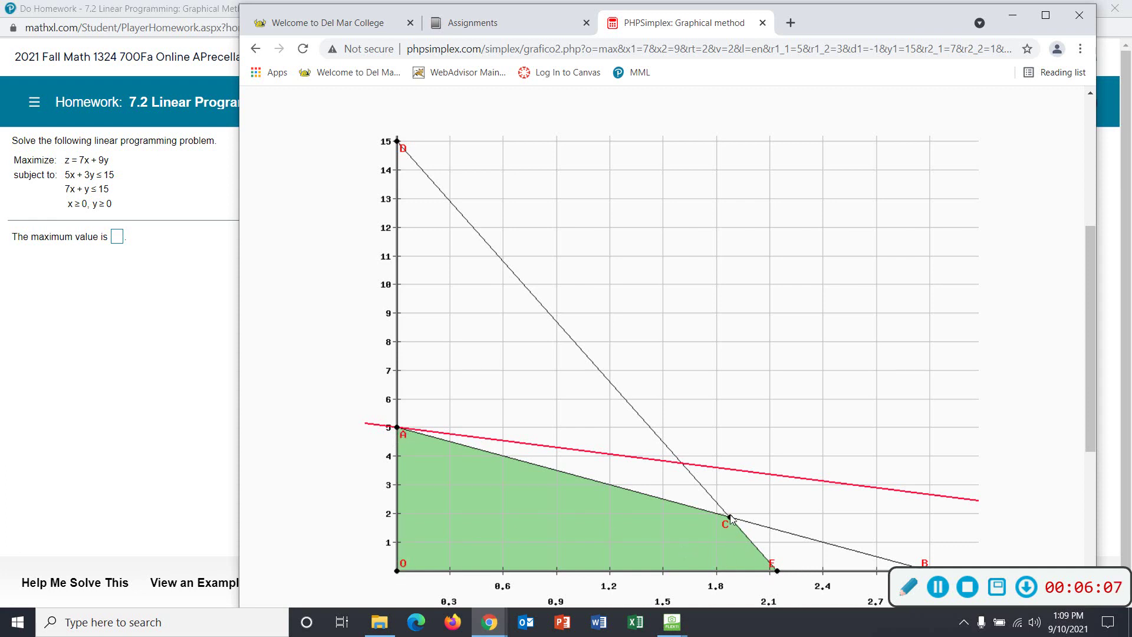
{"action": "scroll", "coordinate": [334, 355], "scroll_direction": "down", "scroll_amount": 3}
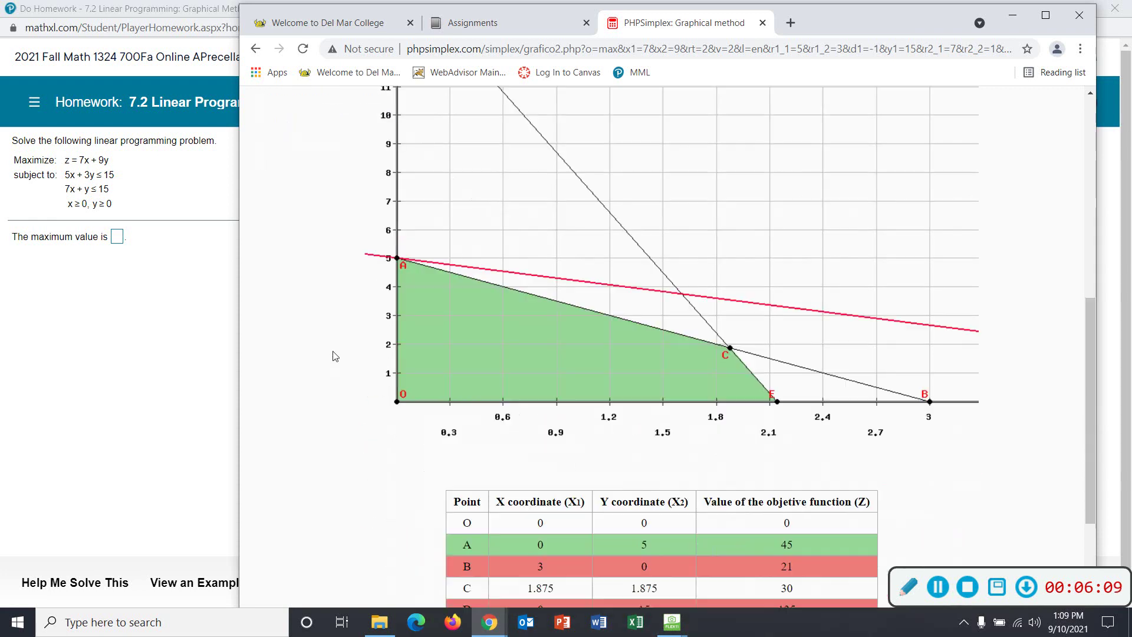
{"action": "scroll", "coordinate": [334, 356], "scroll_direction": "down", "scroll_amount": 1}
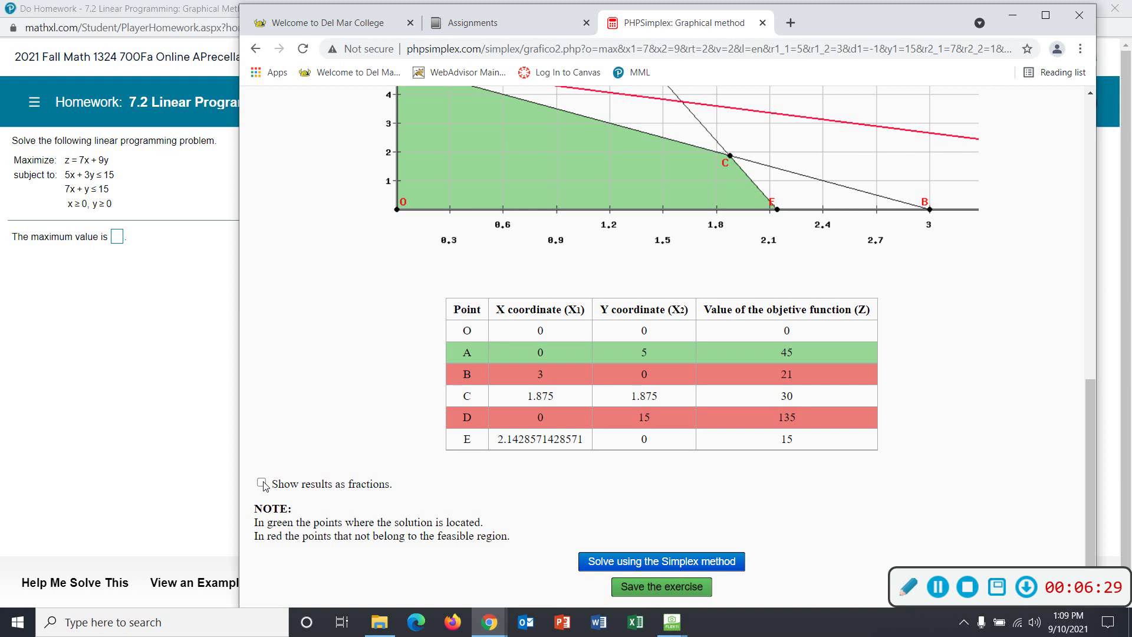
{"action": "left_click", "coordinate": [263, 483]}
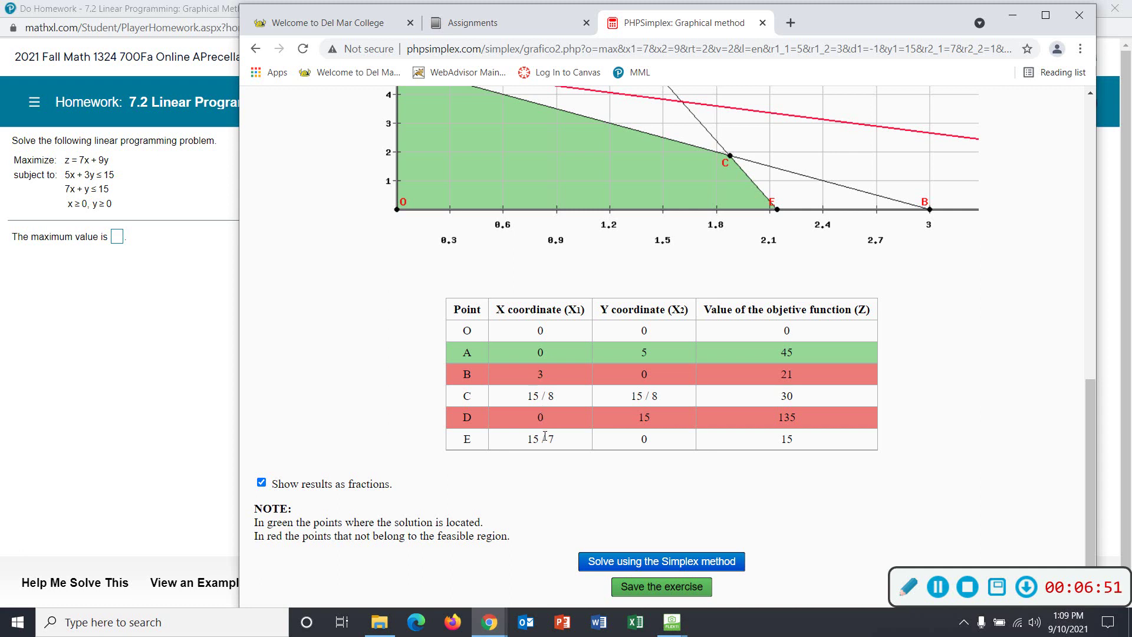
{"action": "left_click", "coordinate": [262, 484]}
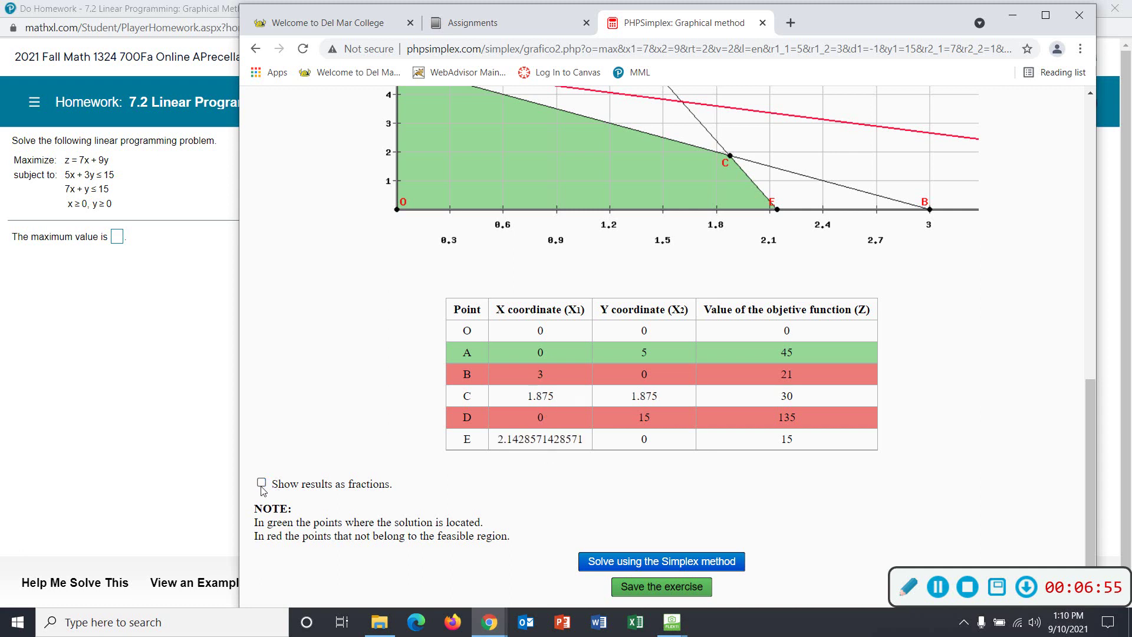
{"action": "left_click", "coordinate": [261, 483]}
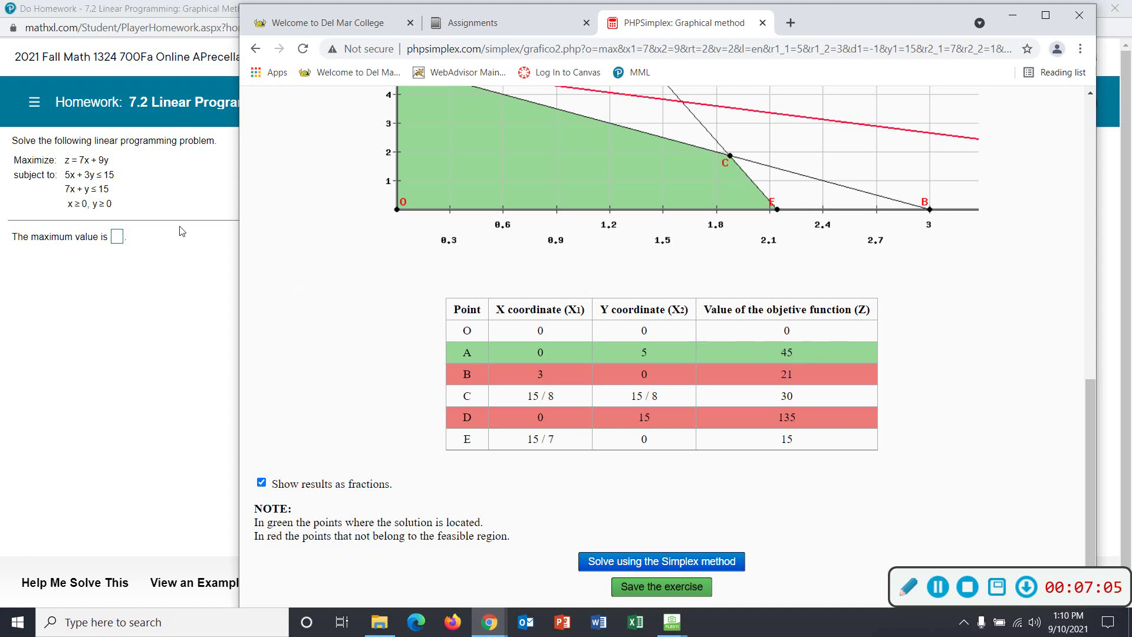
{"action": "left_click", "coordinate": [116, 237]}
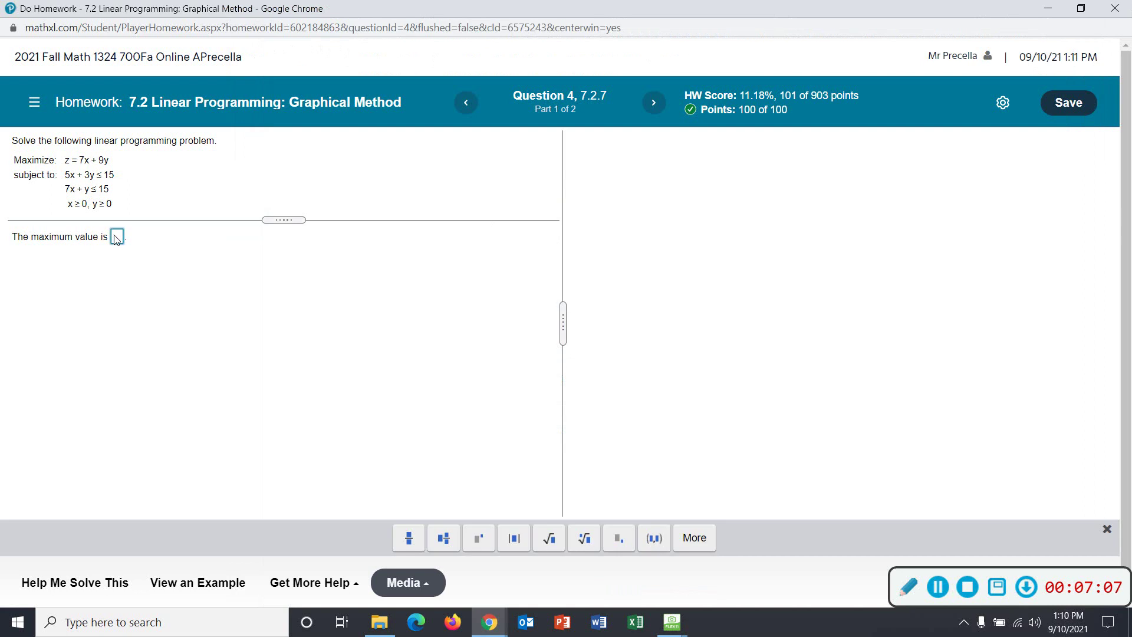
{"action": "type", "text": "45"}
Submit 45 as the maximum value, glance at PHPSimplex, and return to the homework
{"action": "key", "text": "Return"}
{"action": "key", "text": "Return"}
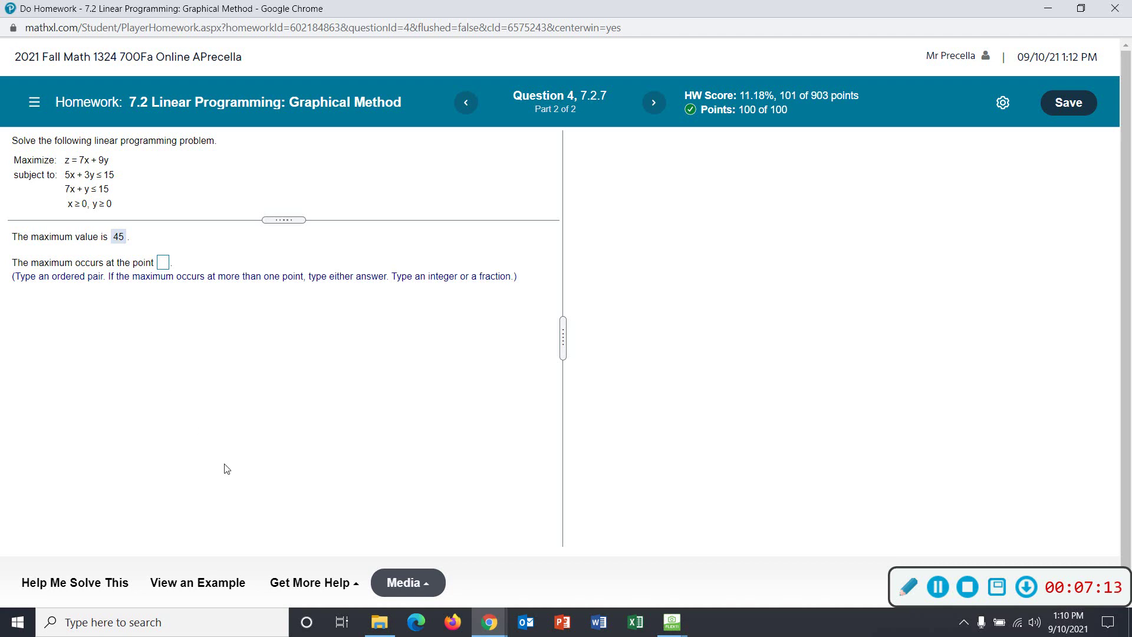
{"action": "mouse_move", "coordinate": [489, 622]}
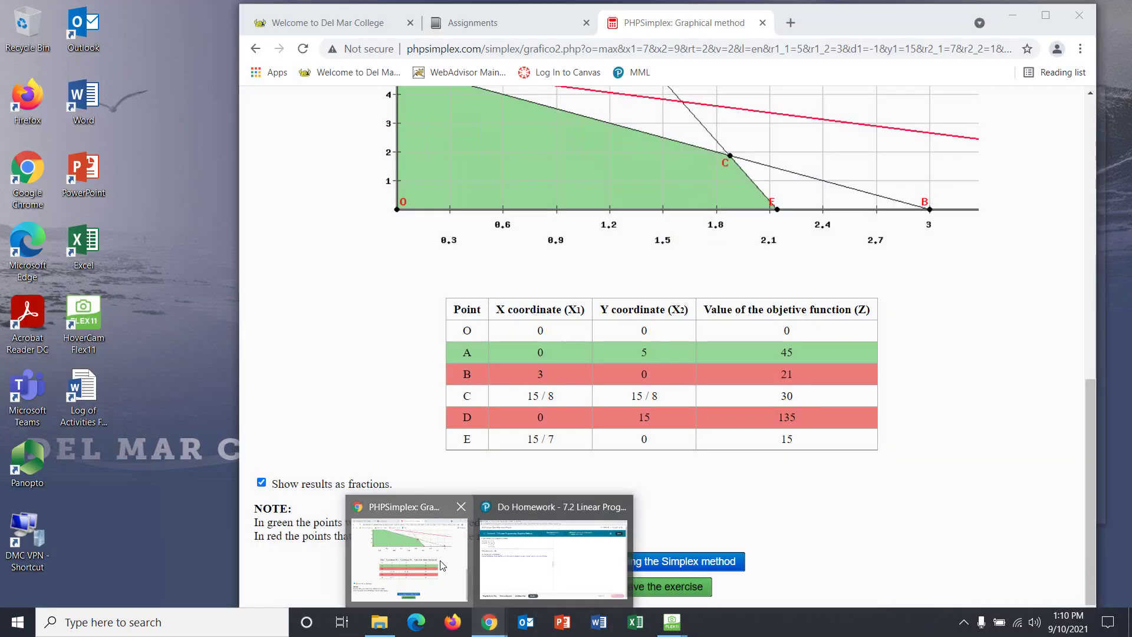
{"action": "left_click", "coordinate": [441, 565]}
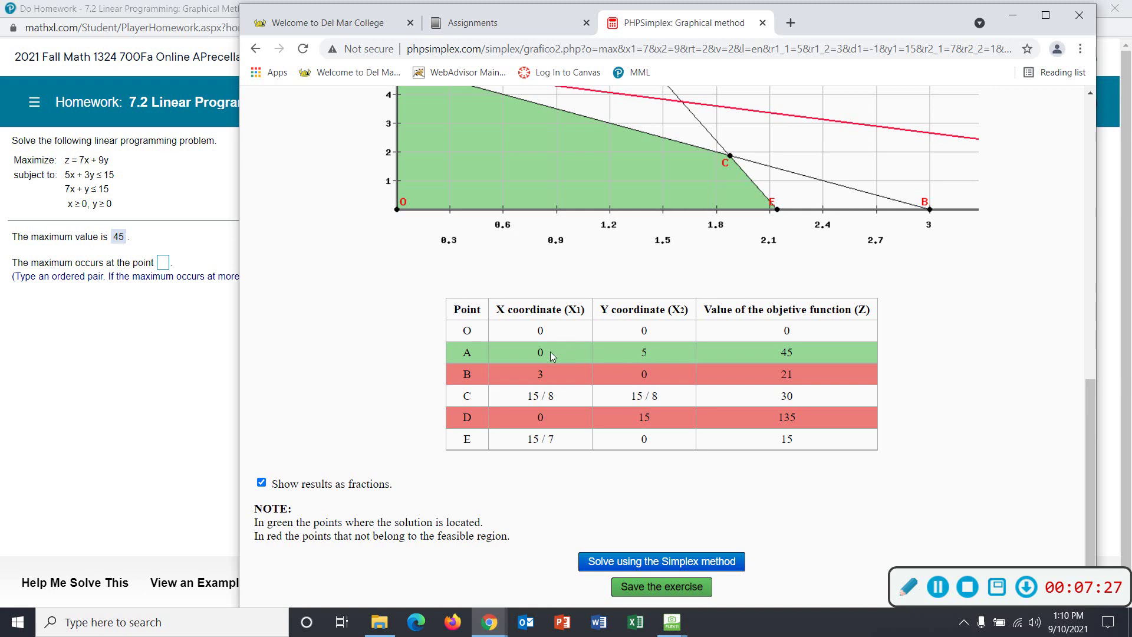
{"action": "left_click", "coordinate": [163, 263]}
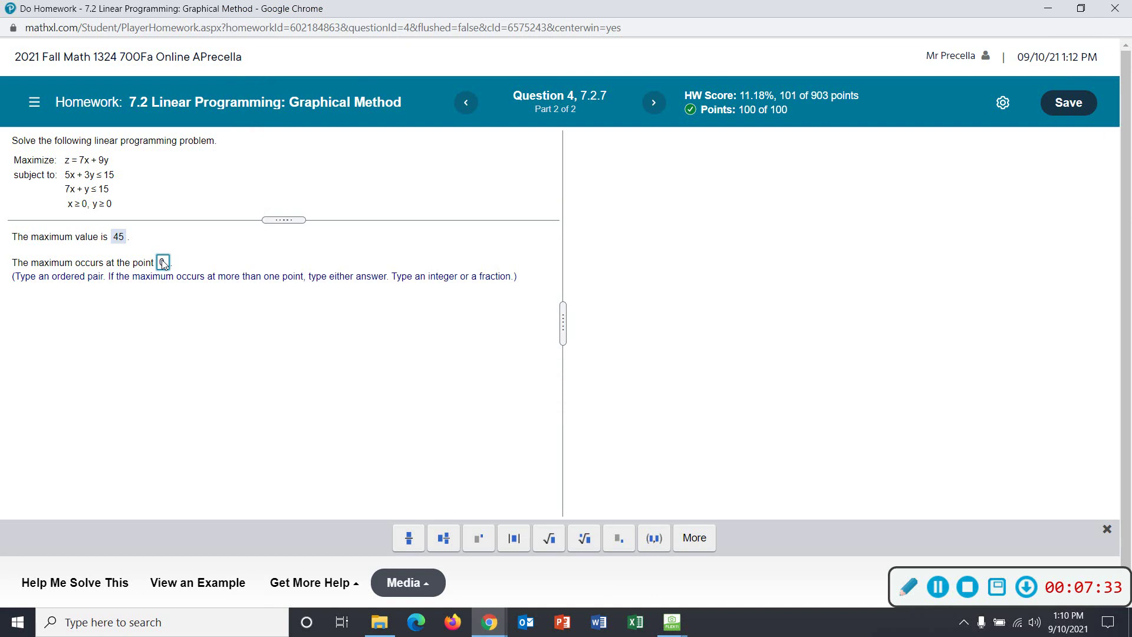
{"action": "type", "text": ",5"}
Answer the maximizing point, correcting the rejected 0,5 to the ordered pair (0,5)
{"action": "key", "text": "Return"}
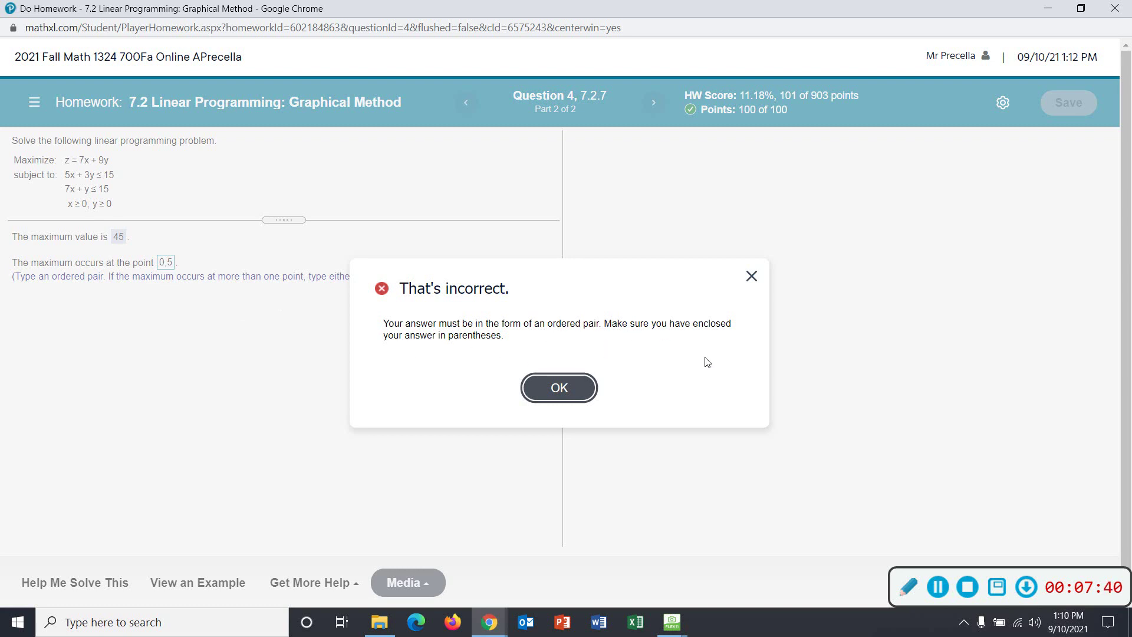
{"action": "left_click", "coordinate": [553, 388]}
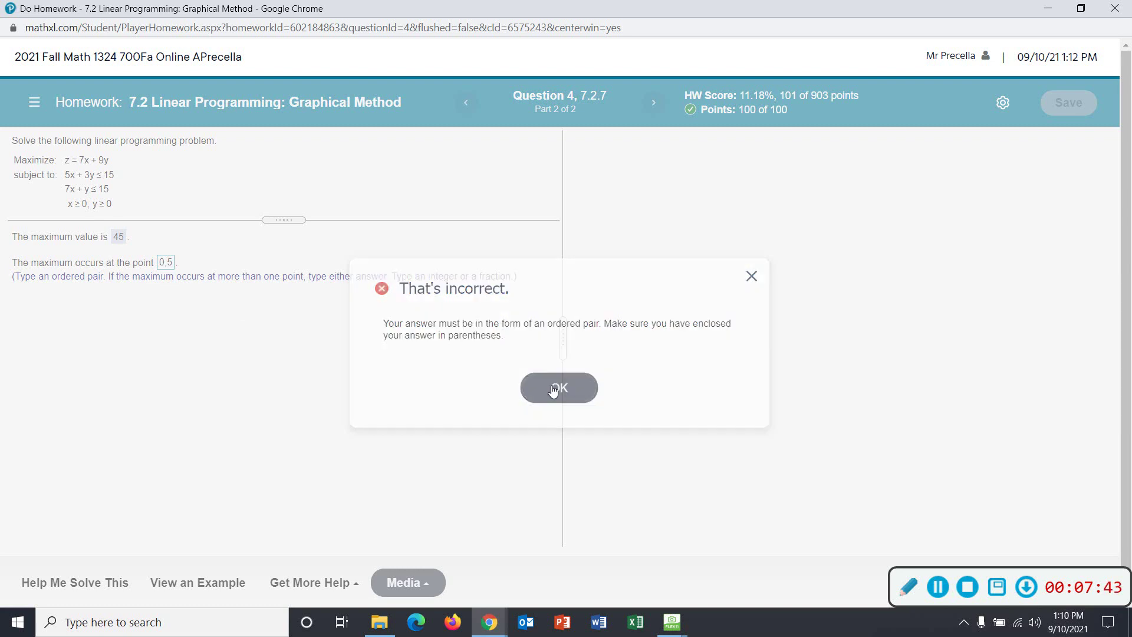
{"action": "left_click", "coordinate": [164, 265]}
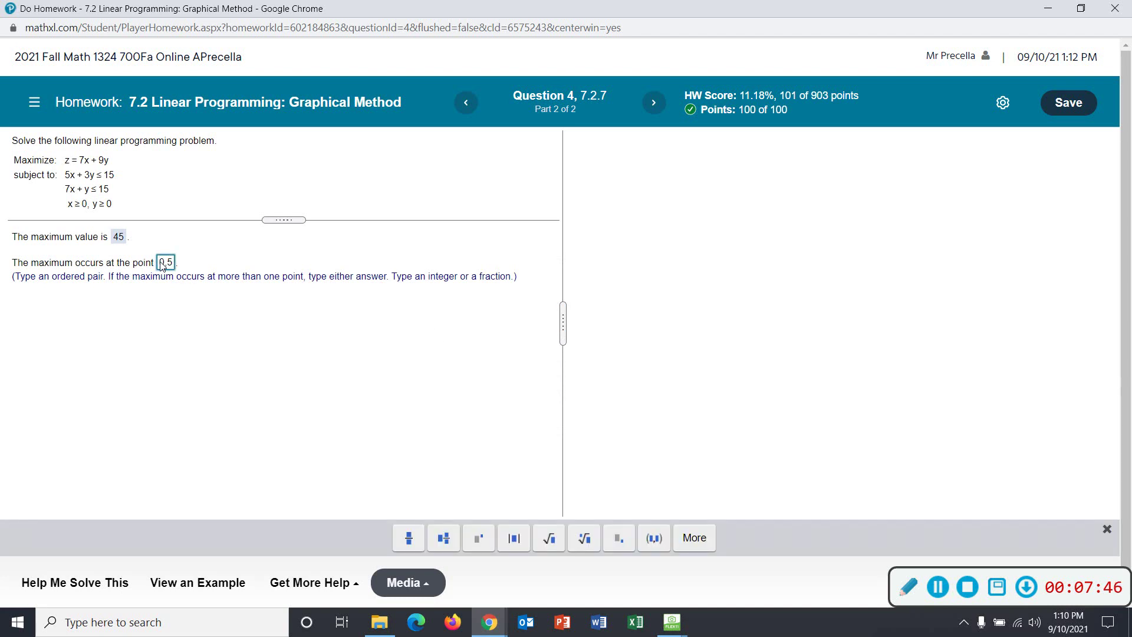
{"action": "type", "text": "(0,5"}
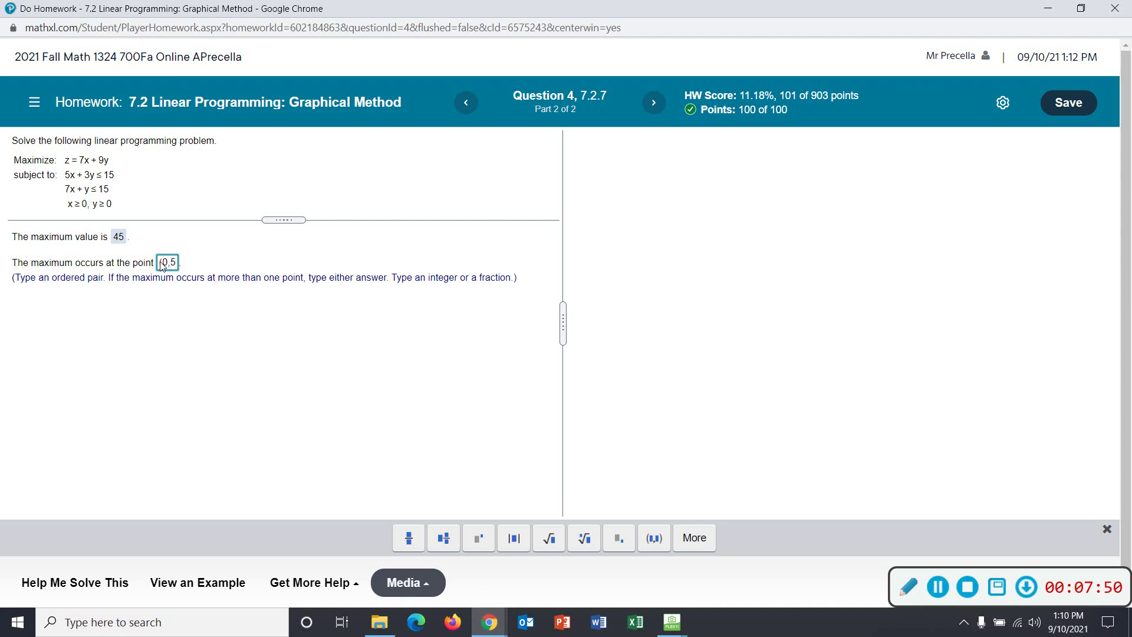
{"action": "type", "text": ")"}
{"action": "left_click", "coordinate": [400, 382]}
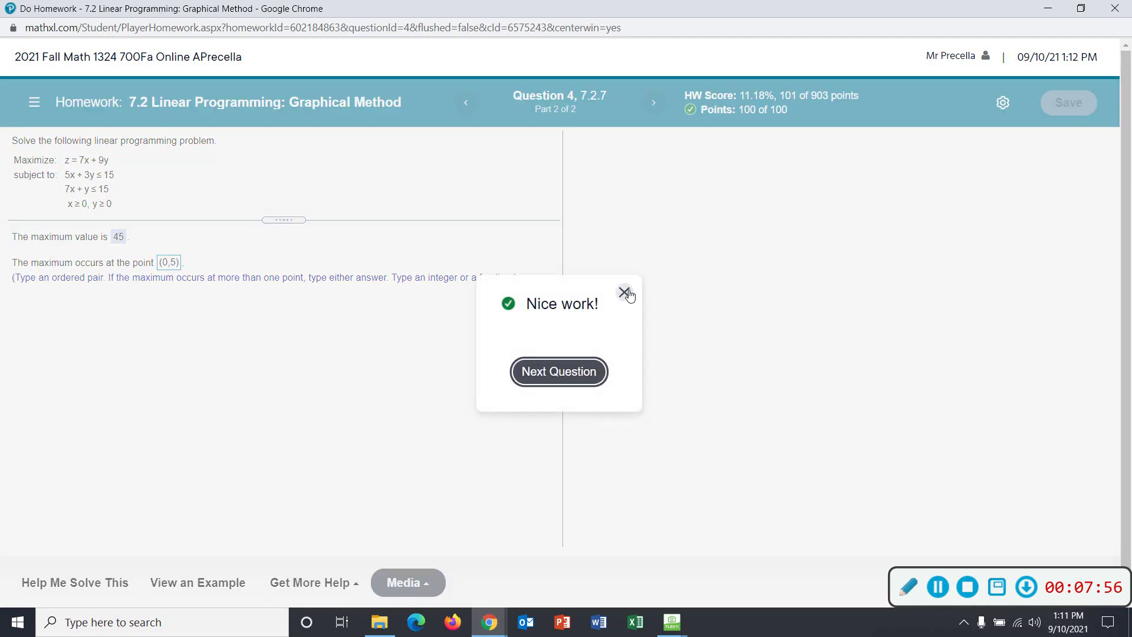
{"action": "left_click", "coordinate": [624, 291]}
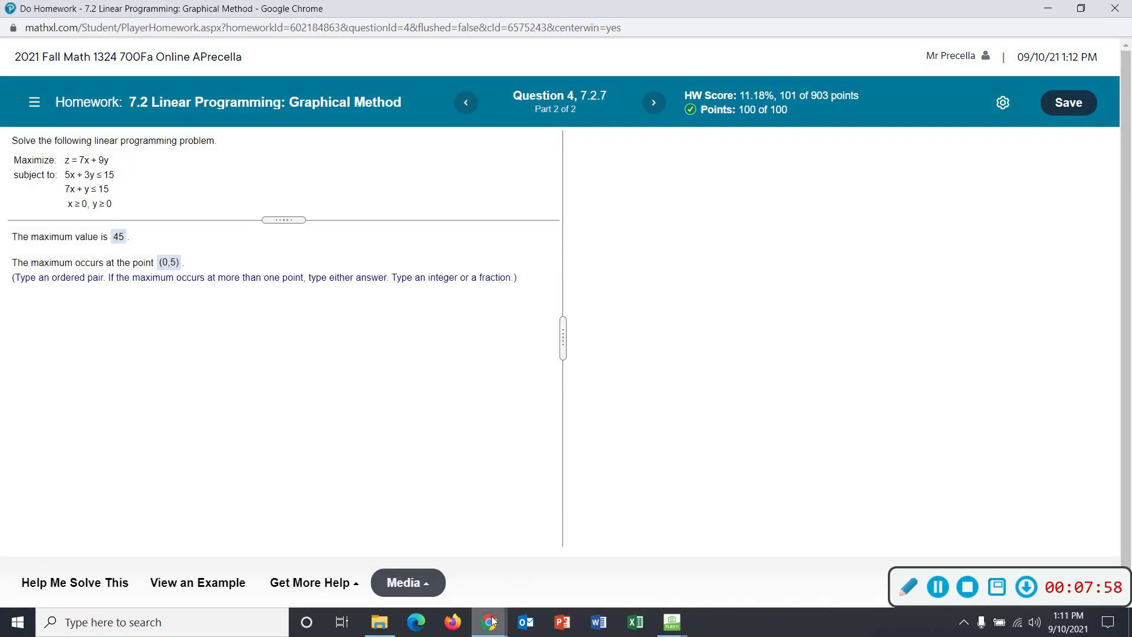
{"action": "mouse_move", "coordinate": [489, 622]}
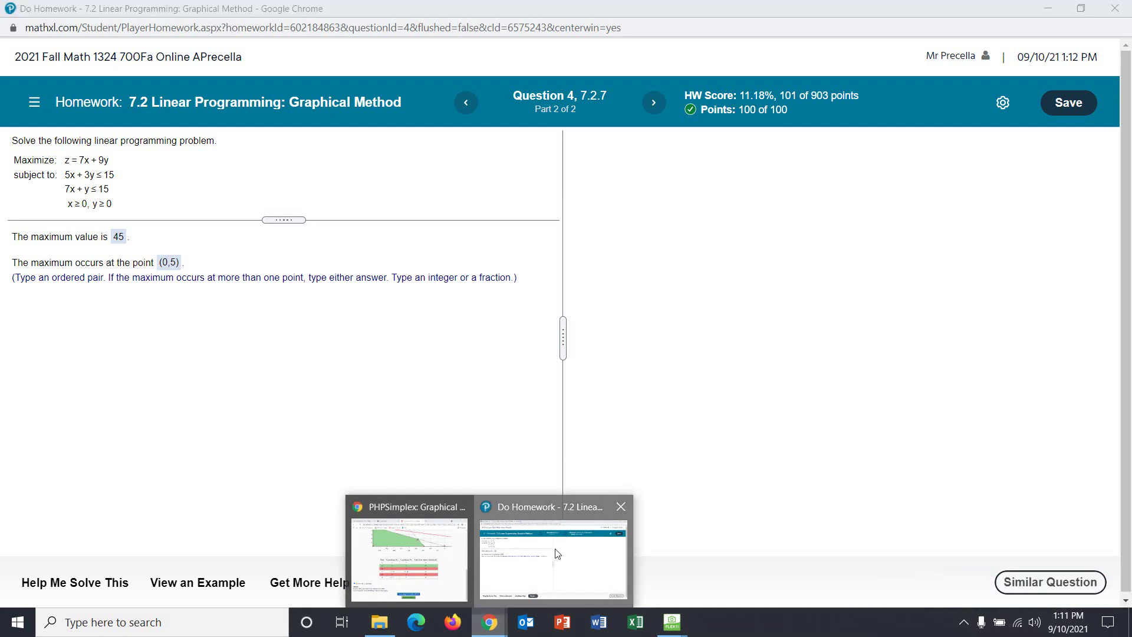
{"action": "left_click", "coordinate": [556, 554]}
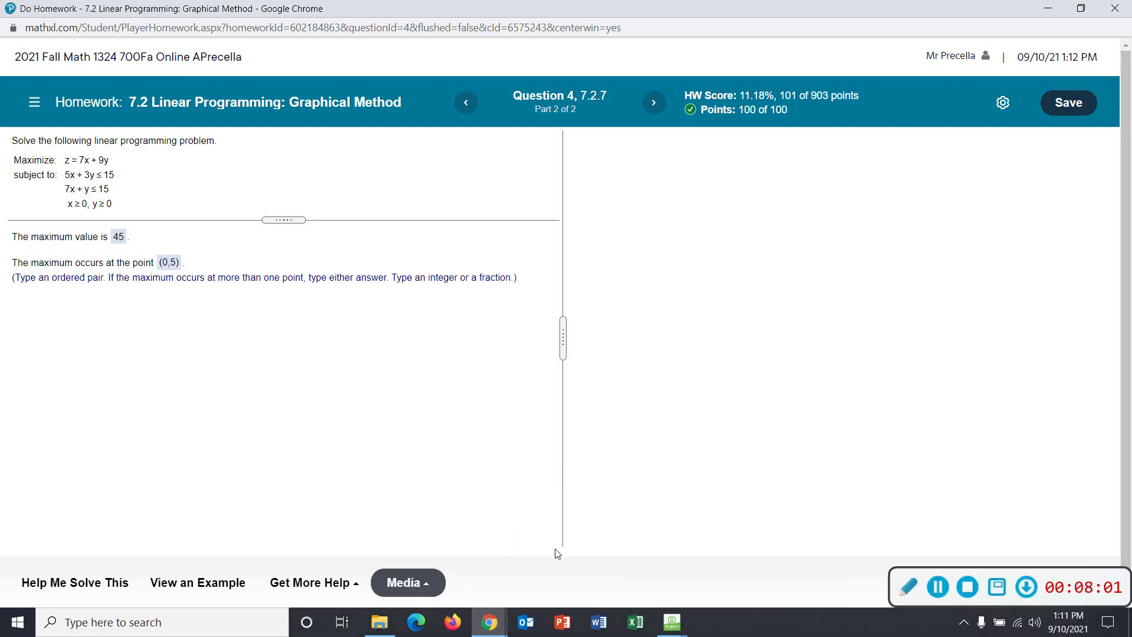
Switch back to the PHPSimplex graphical solution using the Chrome taskbar previews
{"action": "left_click", "coordinate": [490, 621]}
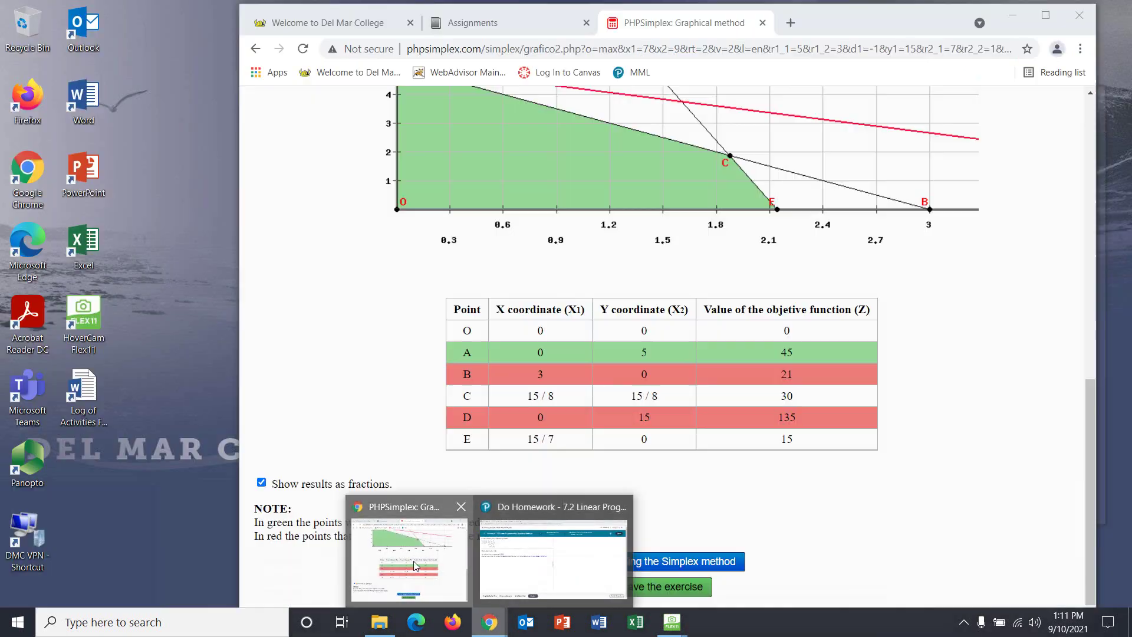
{"action": "left_click", "coordinate": [413, 561]}
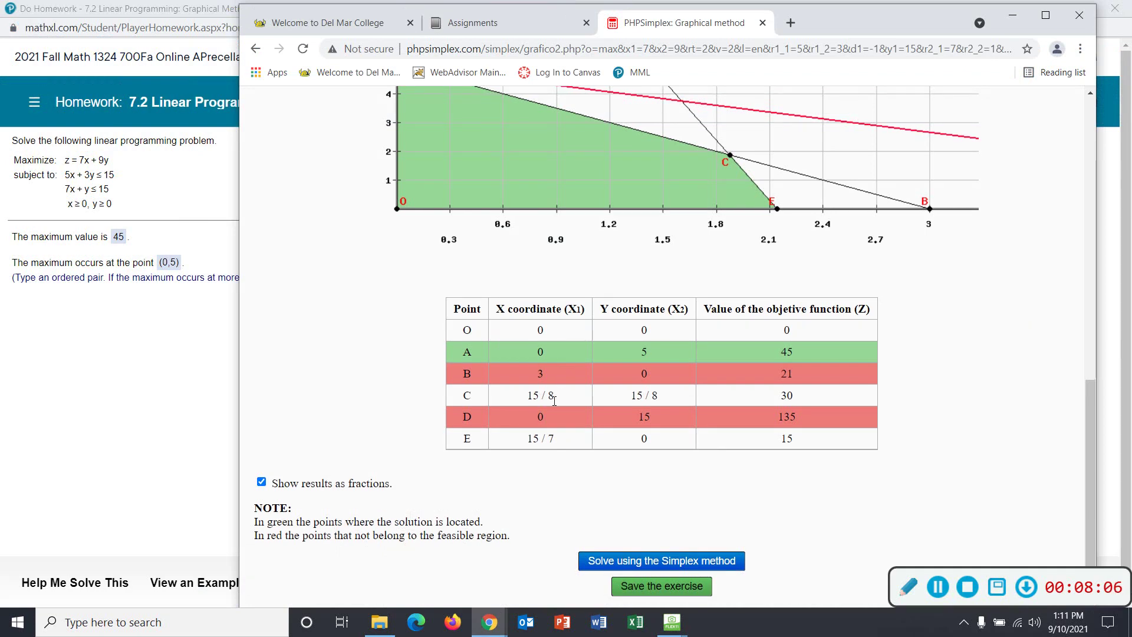
{"action": "scroll", "coordinate": [554, 405], "scroll_direction": "up", "scroll_amount": 2}
{"action": "scroll", "coordinate": [555, 406], "scroll_direction": "up", "scroll_amount": 2}
{"action": "scroll", "coordinate": [555, 406], "scroll_direction": "up", "scroll_amount": 2}
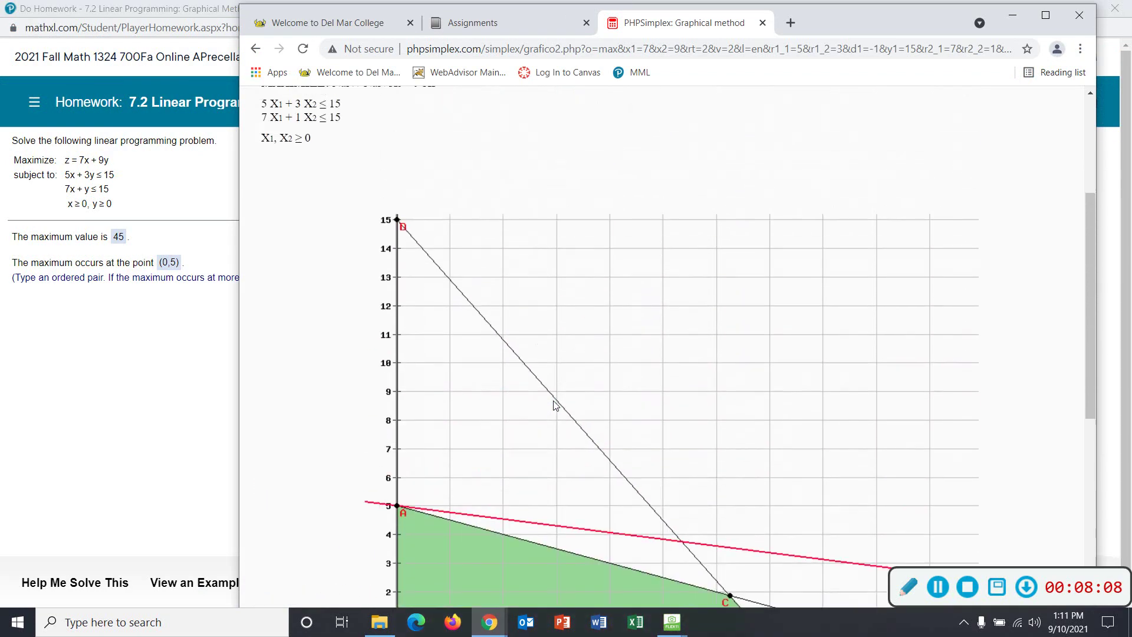
{"action": "scroll", "coordinate": [555, 405], "scroll_direction": "up", "scroll_amount": 2}
{"action": "scroll", "coordinate": [554, 406], "scroll_direction": "up", "scroll_amount": 1}
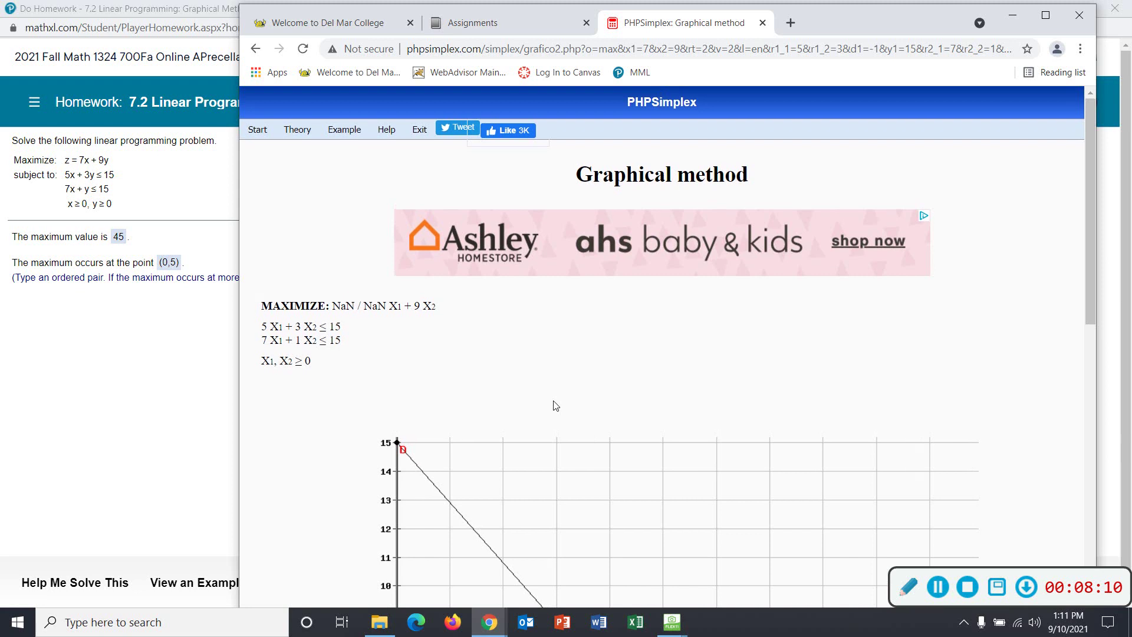
{"action": "scroll", "coordinate": [555, 405], "scroll_direction": "down", "scroll_amount": 1}
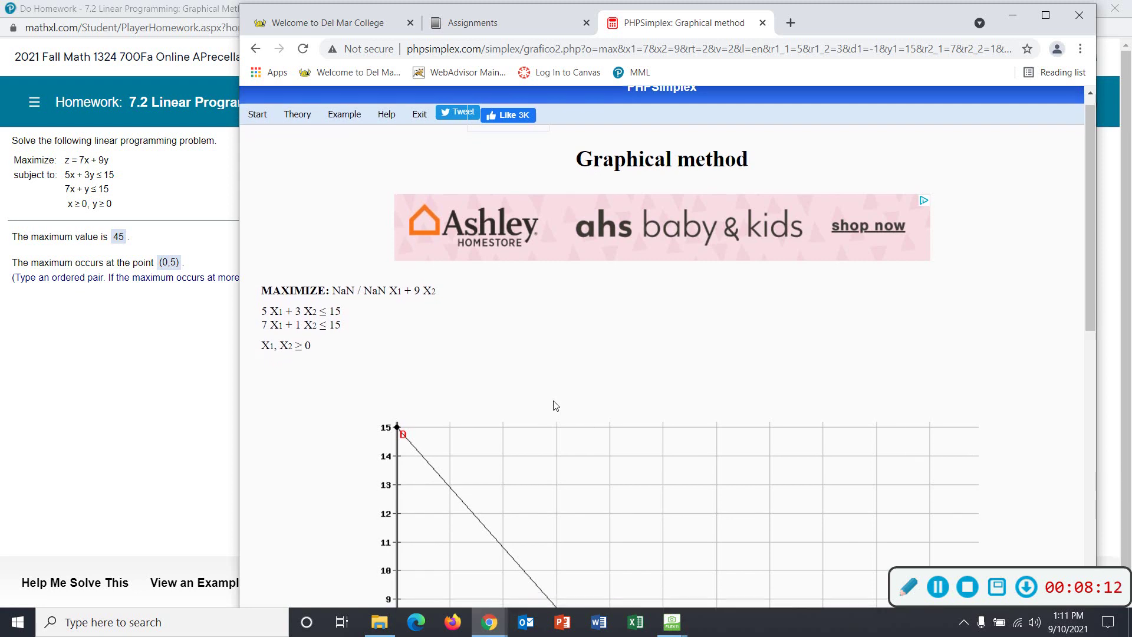
{"action": "scroll", "coordinate": [554, 405], "scroll_direction": "down", "scroll_amount": 1}
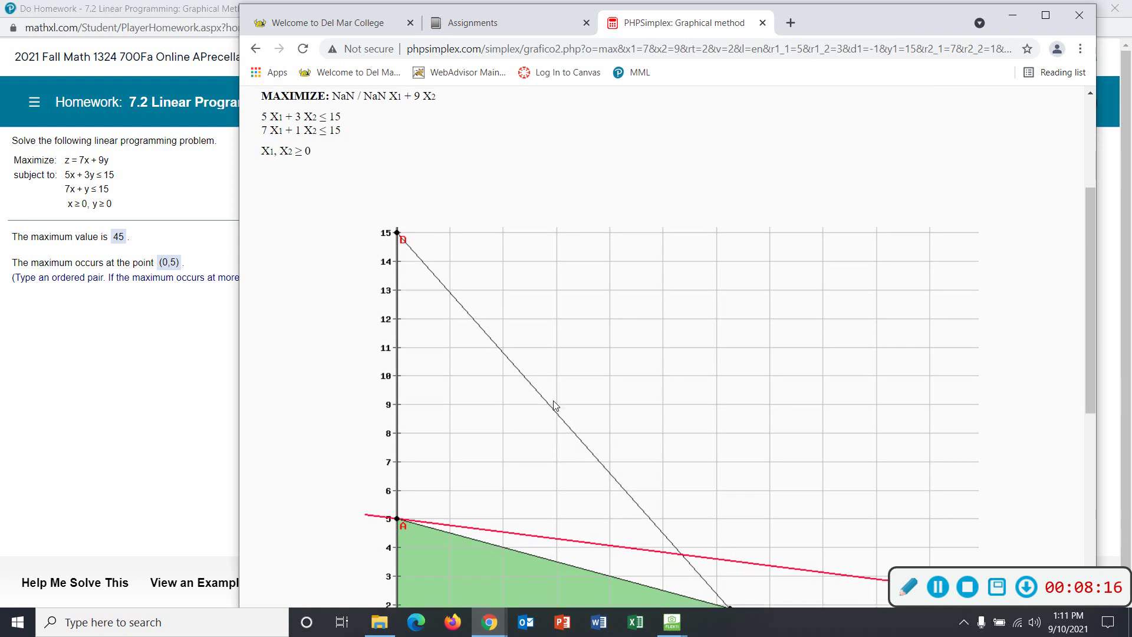
{"action": "scroll", "coordinate": [555, 405], "scroll_direction": "down", "scroll_amount": 2}
{"action": "scroll", "coordinate": [555, 406], "scroll_direction": "down", "scroll_amount": 1}
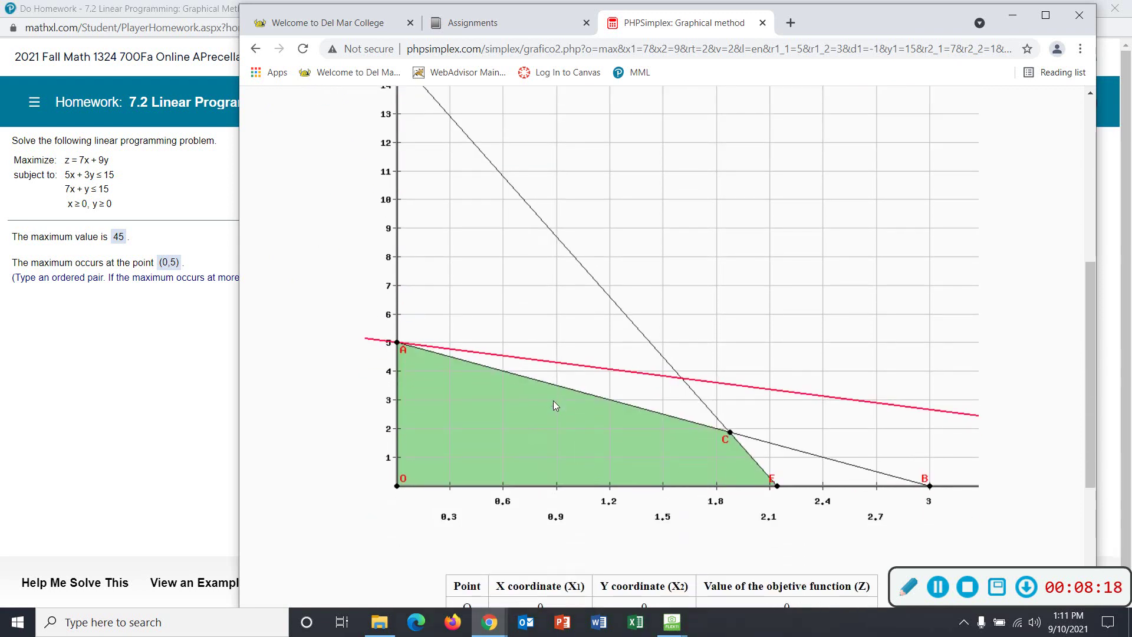
{"action": "scroll", "coordinate": [554, 406], "scroll_direction": "down", "scroll_amount": 1}
{"action": "scroll", "coordinate": [555, 405], "scroll_direction": "down", "scroll_amount": 1}
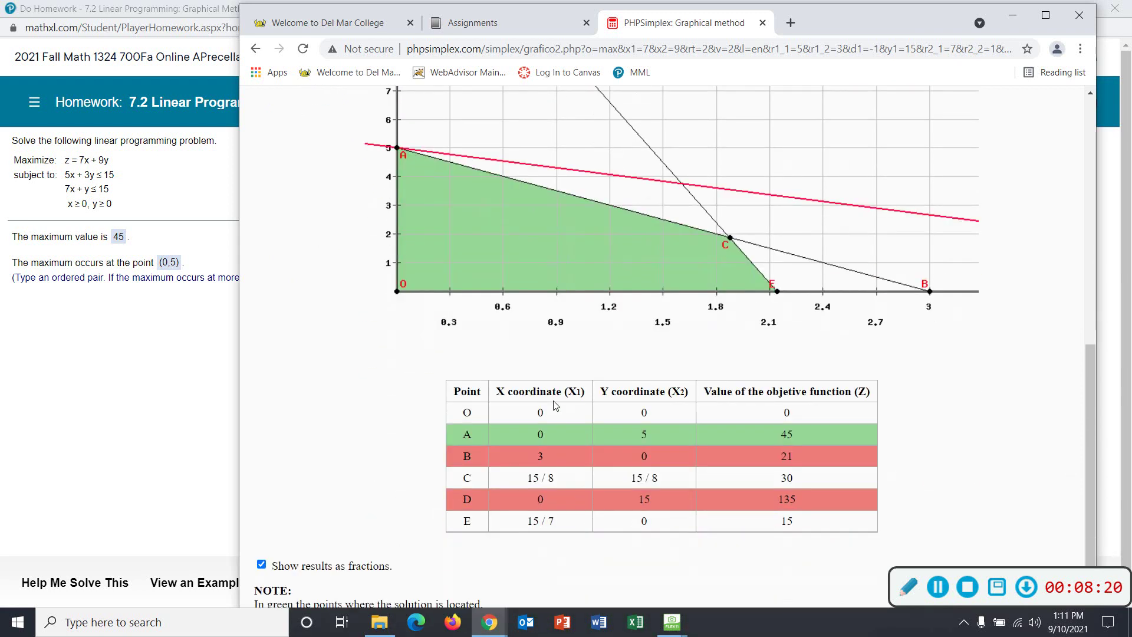
{"action": "scroll", "coordinate": [555, 405], "scroll_direction": "down", "scroll_amount": 1}
{"action": "scroll", "coordinate": [552, 404], "scroll_direction": "down", "scroll_amount": 1}
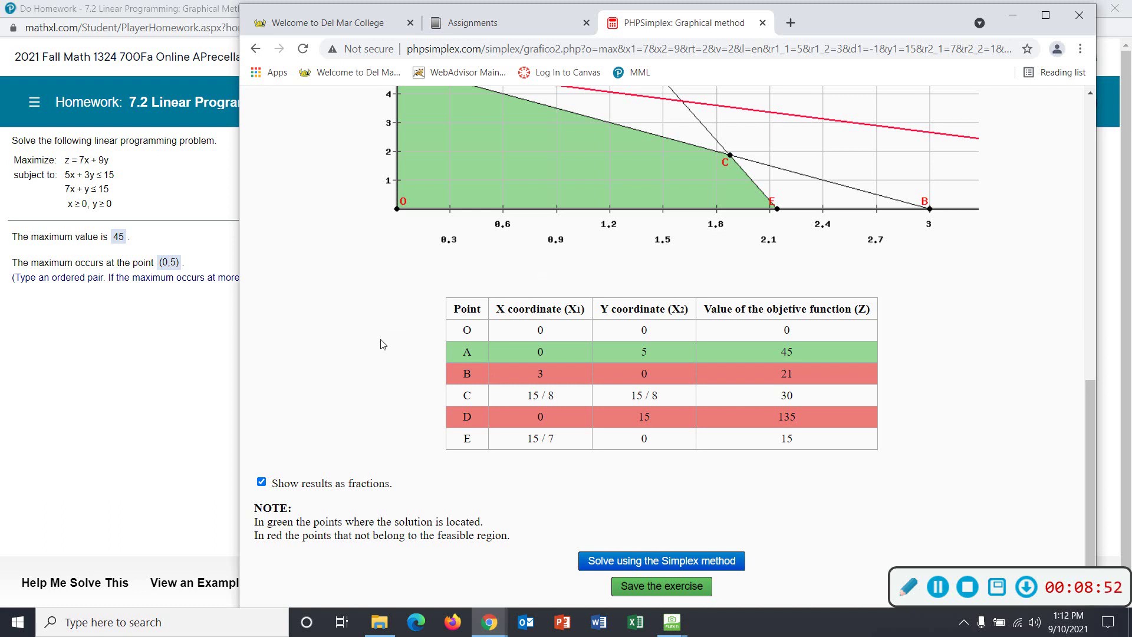
{"action": "scroll", "coordinate": [381, 344], "scroll_direction": "up", "scroll_amount": 3}
{"action": "scroll", "coordinate": [381, 344], "scroll_direction": "up", "scroll_amount": 2}
{"action": "scroll", "coordinate": [381, 345], "scroll_direction": "up", "scroll_amount": 2}
{"action": "scroll", "coordinate": [382, 344], "scroll_direction": "up", "scroll_amount": 1}
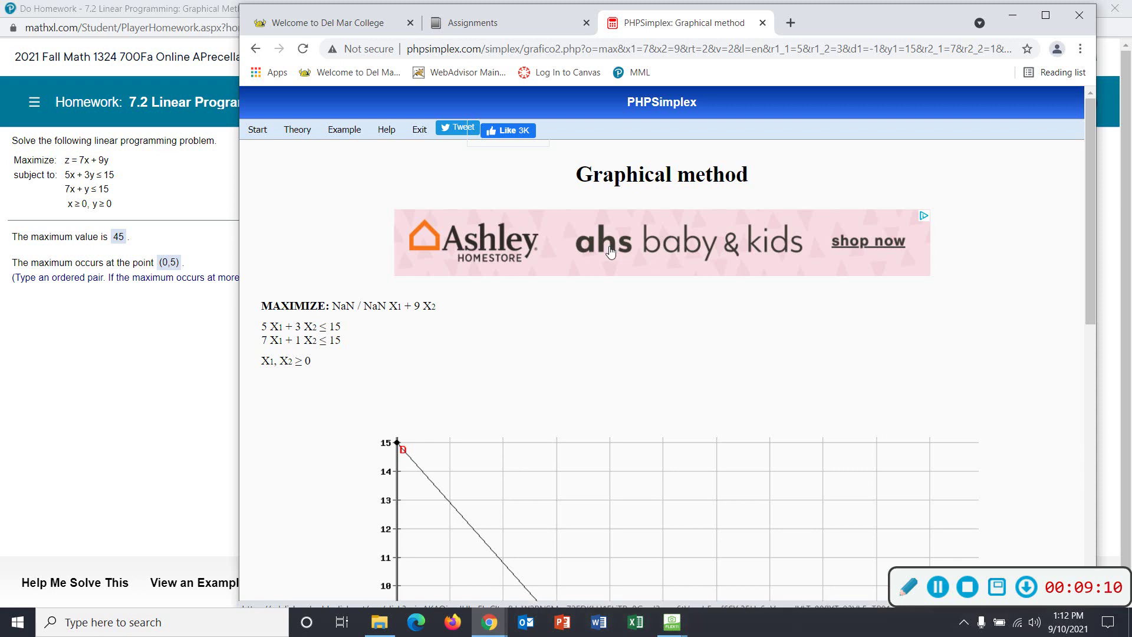
{"action": "scroll", "coordinate": [609, 252], "scroll_direction": "down", "scroll_amount": 3}
{"action": "scroll", "coordinate": [609, 253], "scroll_direction": "down", "scroll_amount": 3}
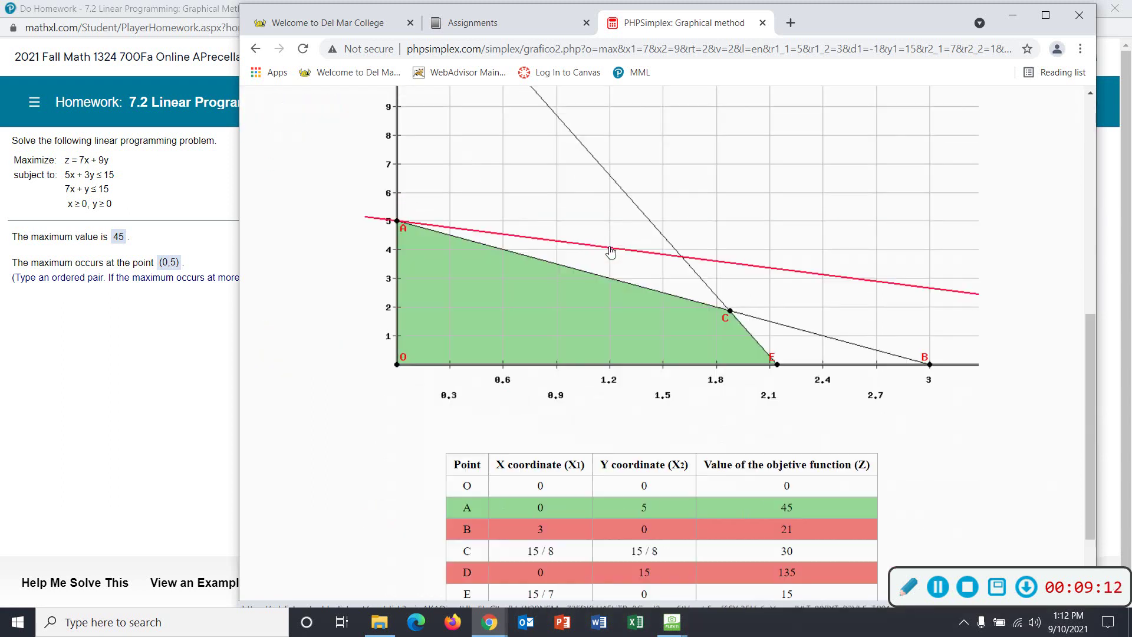
{"action": "scroll", "coordinate": [610, 252], "scroll_direction": "down", "scroll_amount": 2}
{"action": "scroll", "coordinate": [610, 252], "scroll_direction": "up", "scroll_amount": 3}
{"action": "scroll", "coordinate": [609, 253], "scroll_direction": "up", "scroll_amount": 3}
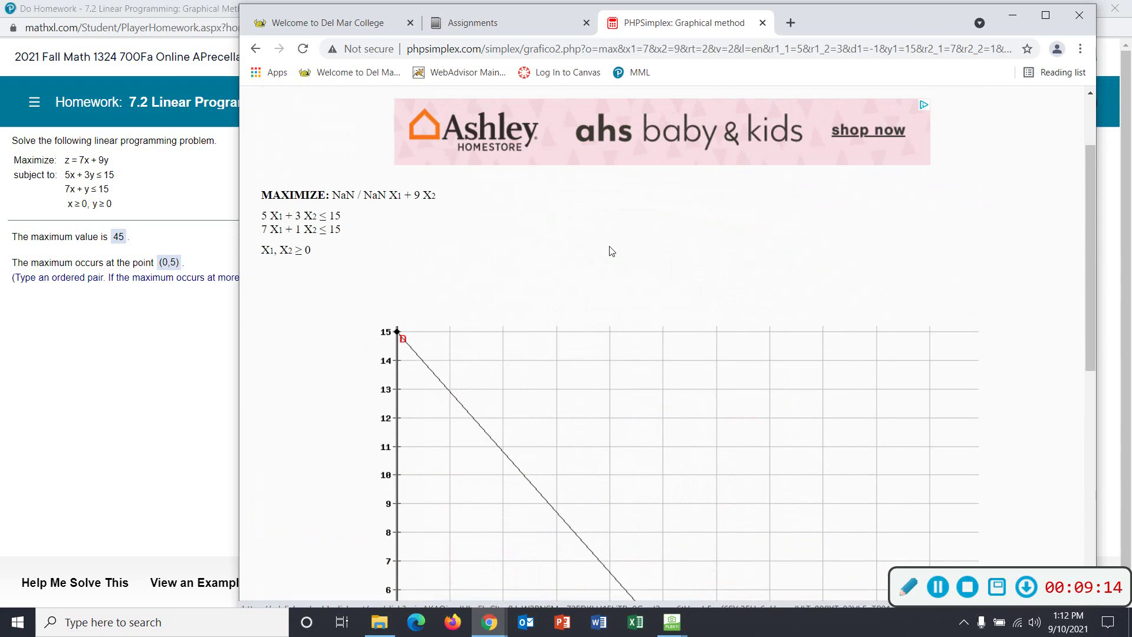
{"action": "scroll", "coordinate": [610, 252], "scroll_direction": "up", "scroll_amount": 2}
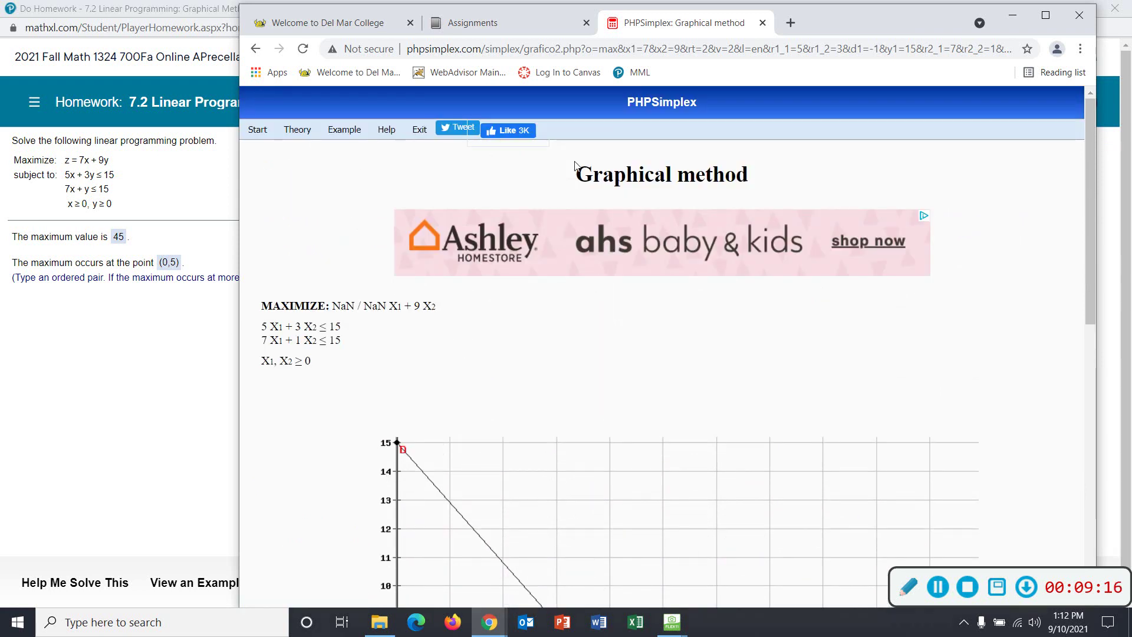